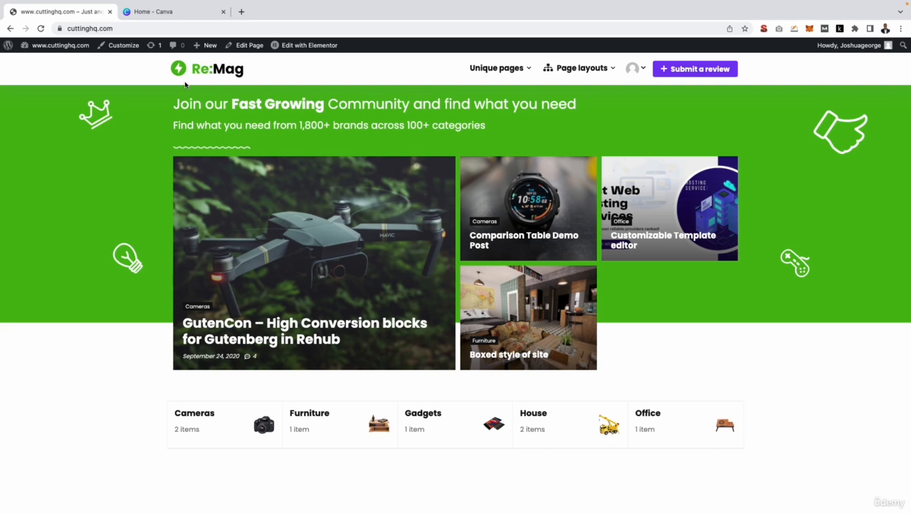
Step: Search Google for "best table saws" in a new browser tab
click(241, 13)
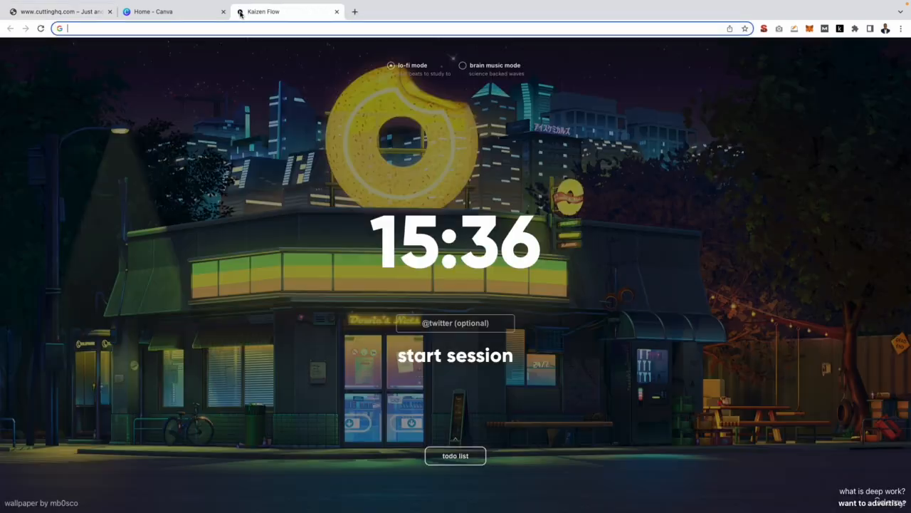
text(gt)
key(BackSpace)
key(BackSpace)
text(best table saws)
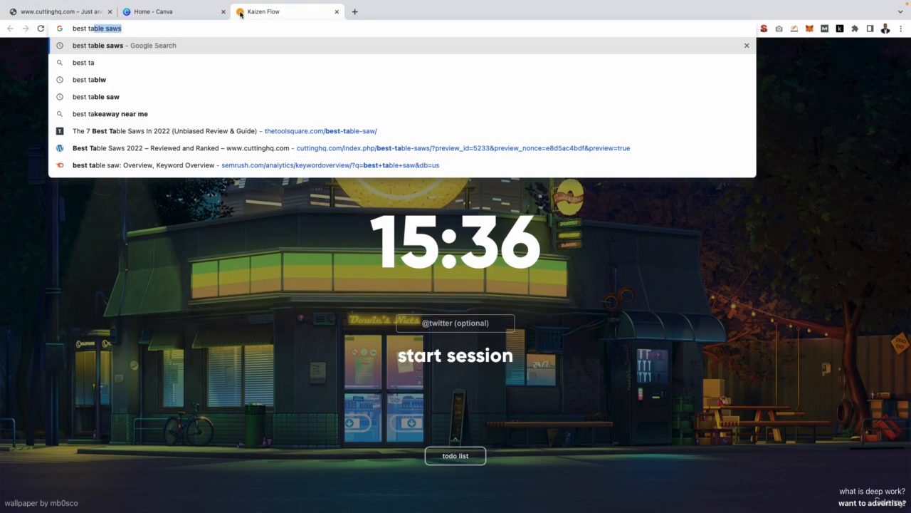
key(Return)
Step: Open the Tool Square, The Spruce, Wonkee Donkee Tools, Protrade and bestsaw.uk results in separate new tabs
scroll(203, 198, down, 5)
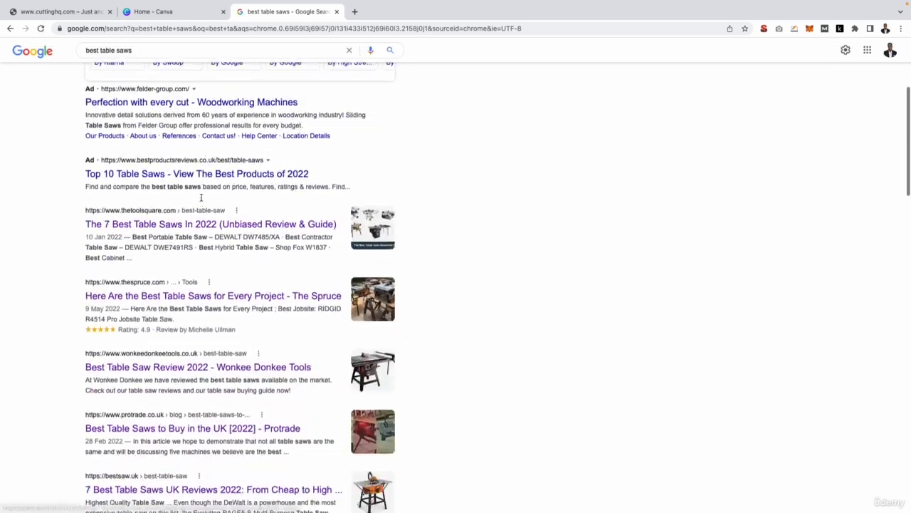
right_click(201, 184)
click(228, 187)
right_click(171, 247)
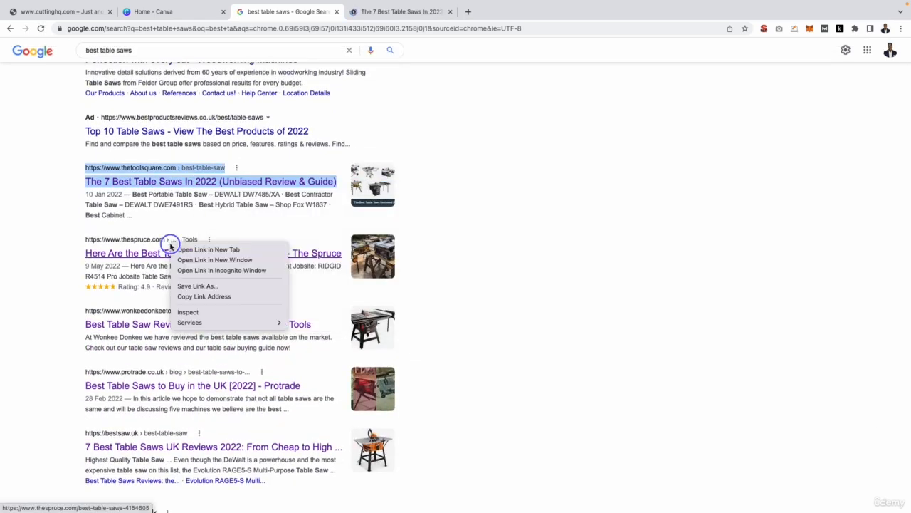
click(213, 250)
right_click(160, 326)
click(200, 330)
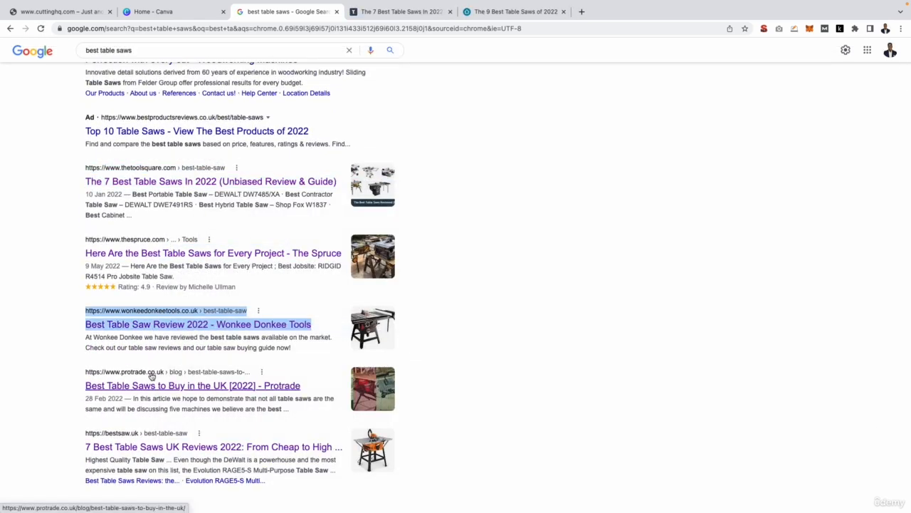
right_click(153, 384)
click(181, 367)
right_click(176, 447)
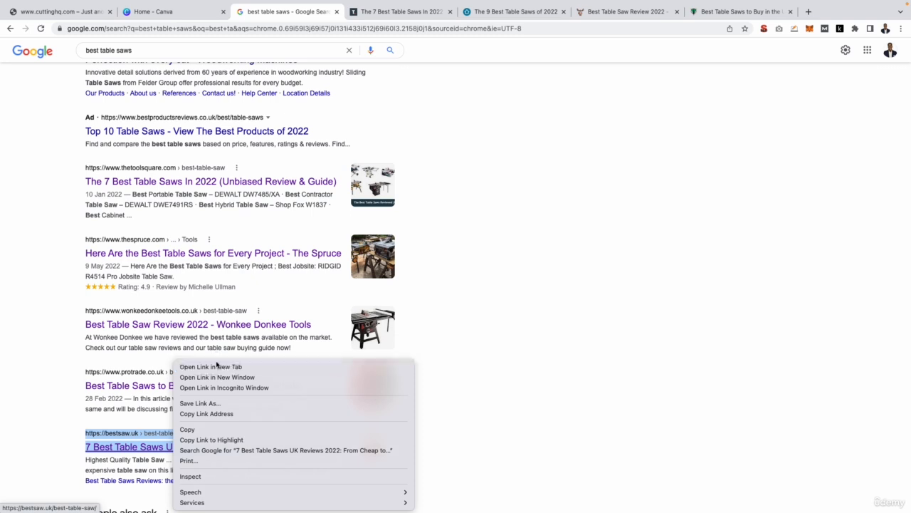
click(216, 366)
Step: Compare the header logos on the five opened sites, from The Tool Square through to Best Saw
click(375, 8)
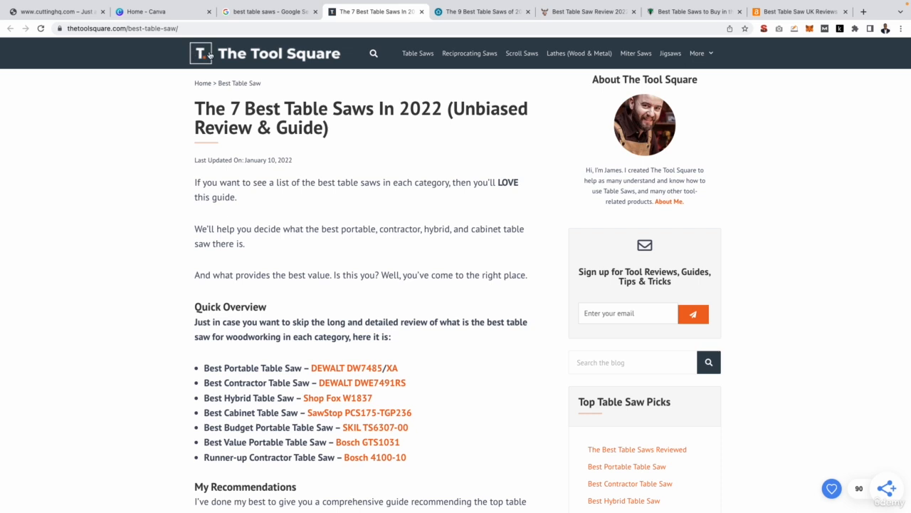
click(457, 13)
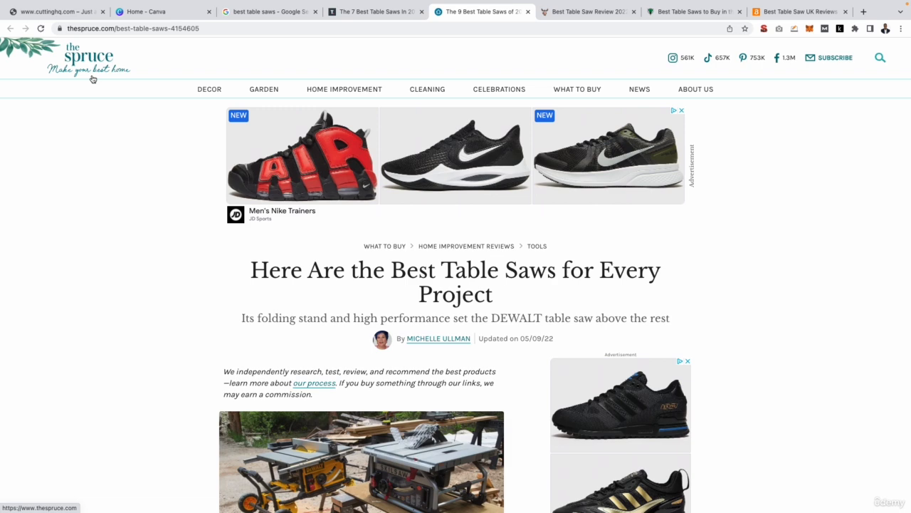
mouse_move(516, 95)
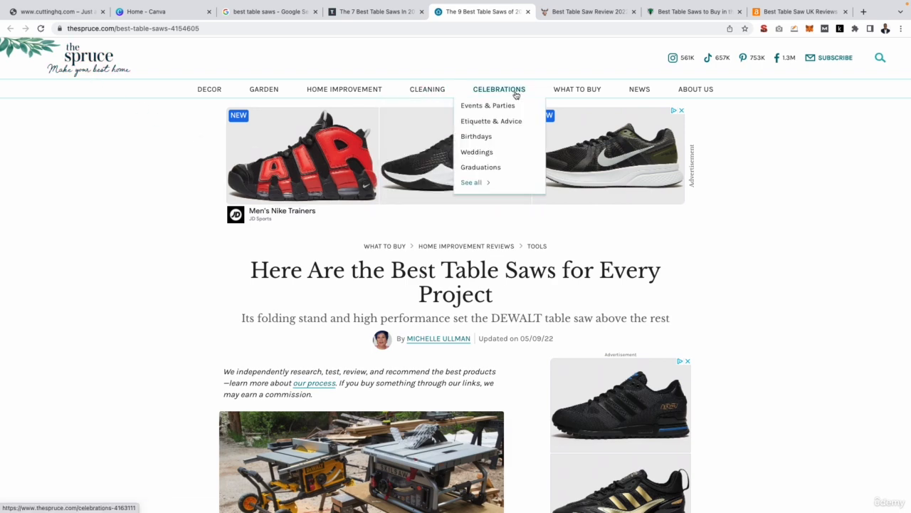
click(585, 14)
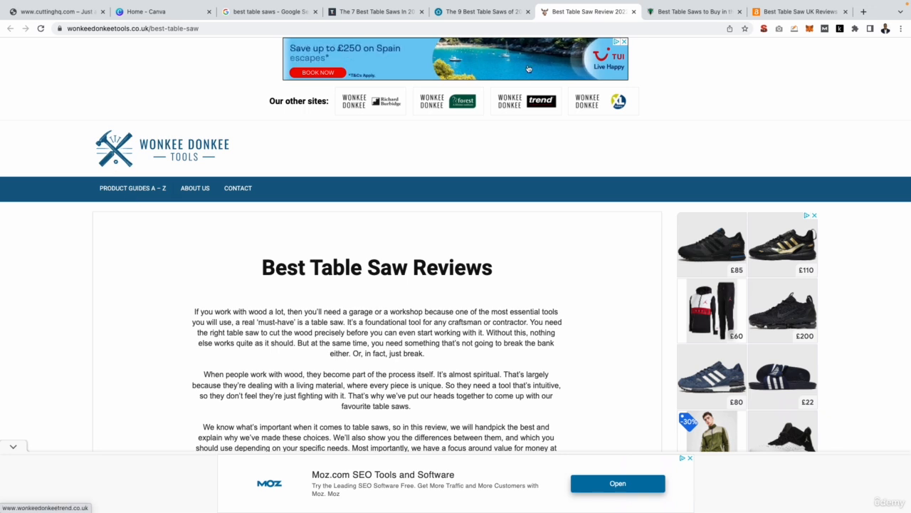
click(686, 17)
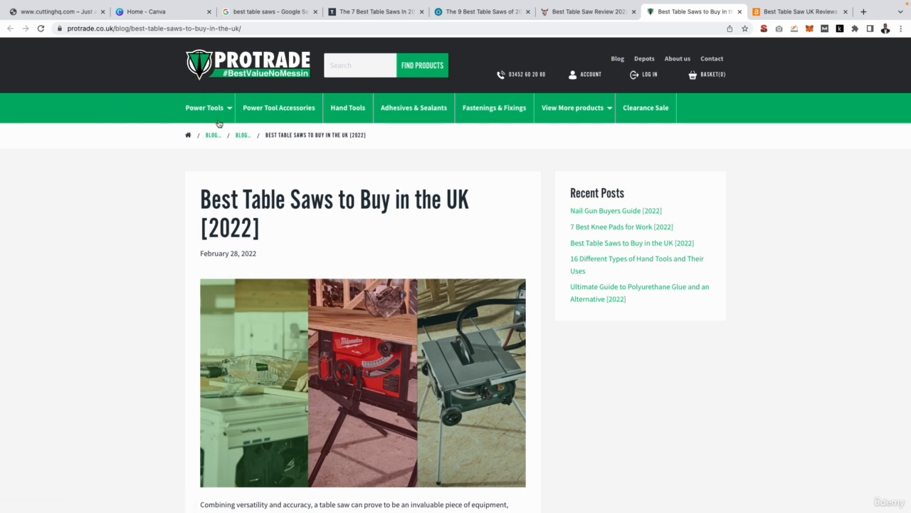
click(591, 16)
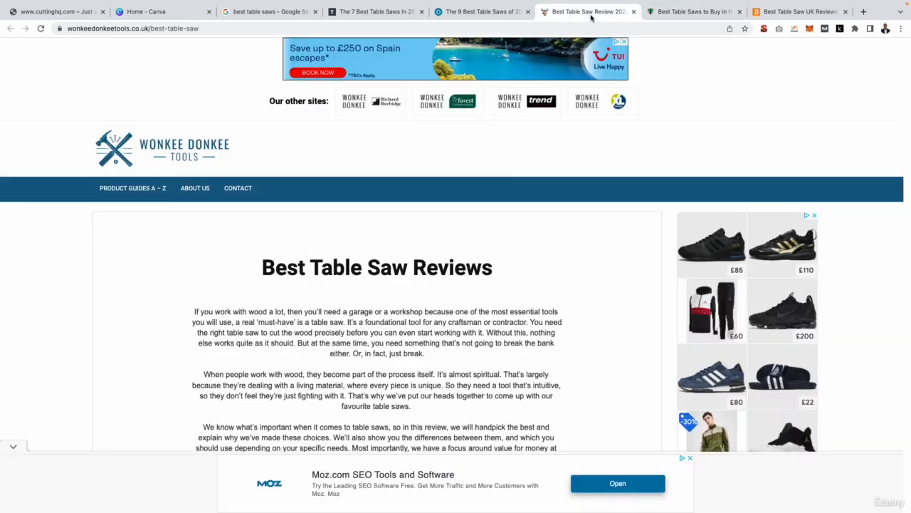
click(494, 13)
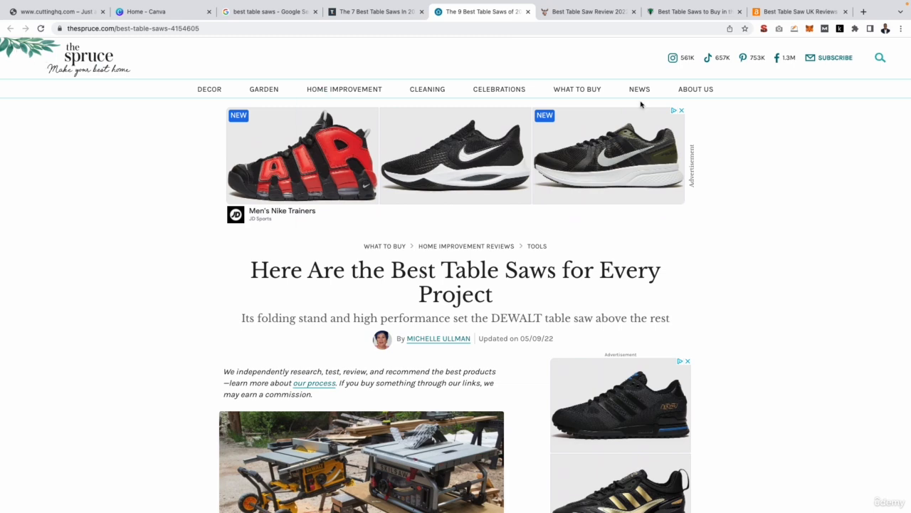
click(775, 12)
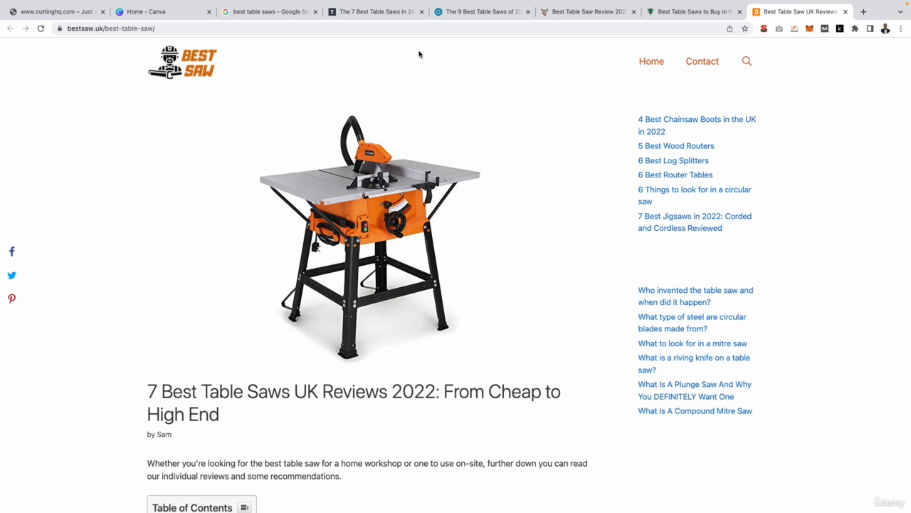
Step: Close the five table saw review site tabs, keeping the Google results page open
click(420, 12)
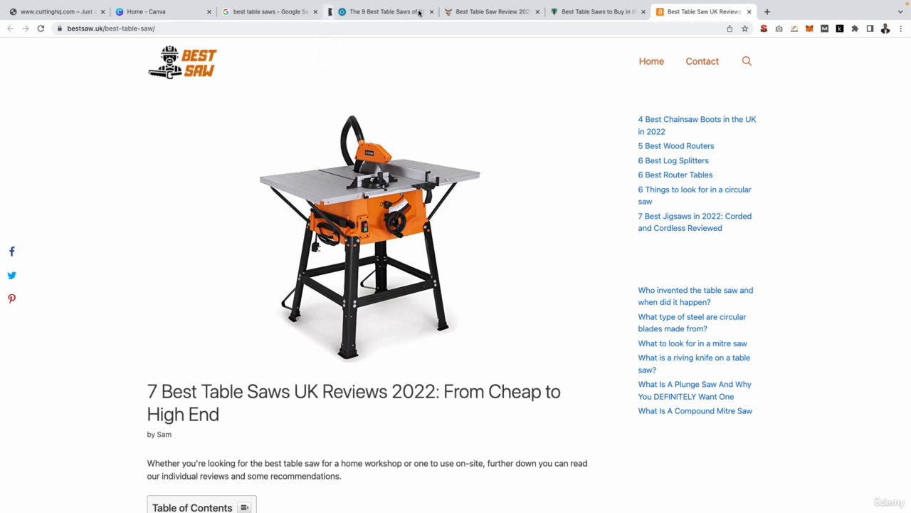
click(420, 12)
click(420, 12)
click(420, 12)
click(420, 12)
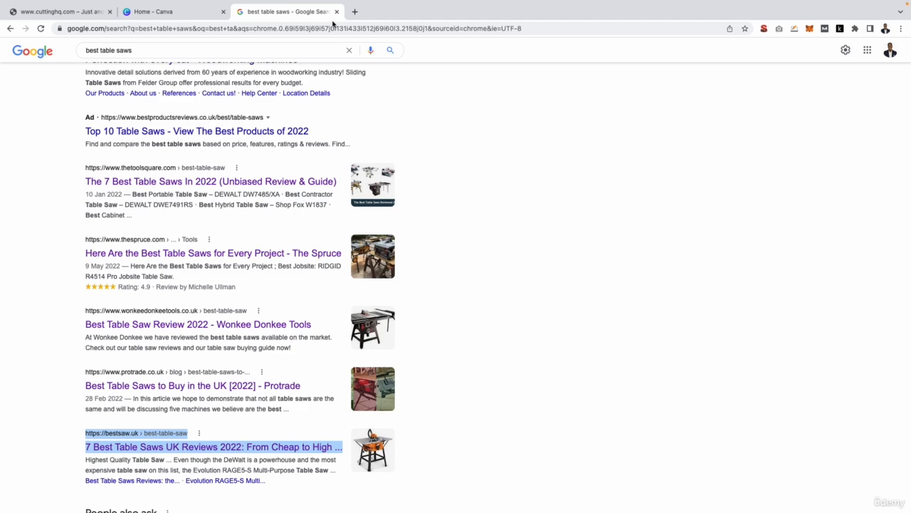
Step: Switch to Canva and start creating a custom-size design
key(ctrl+Right)
click(180, 11)
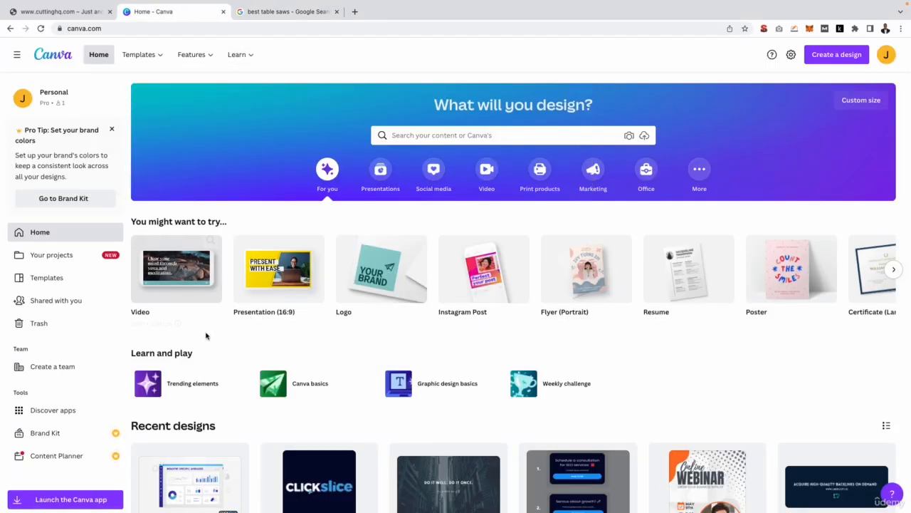
mouse_move(402, 262)
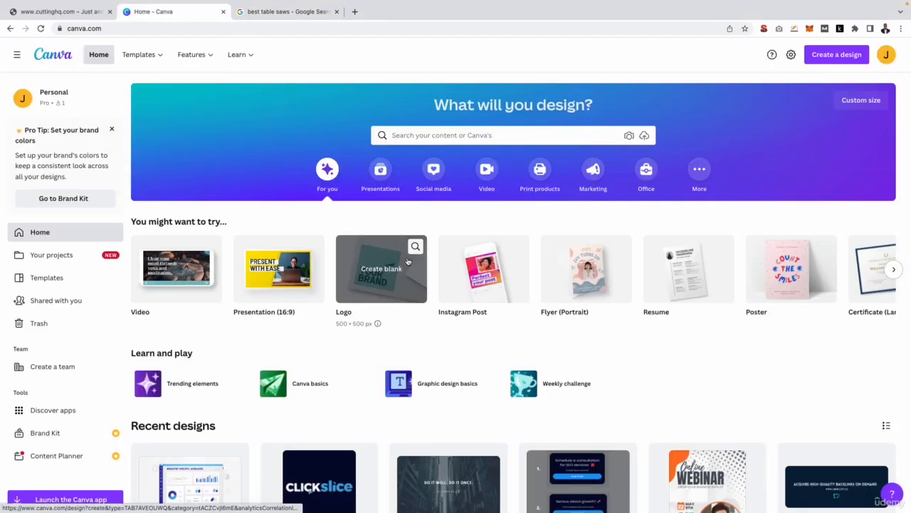
click(841, 55)
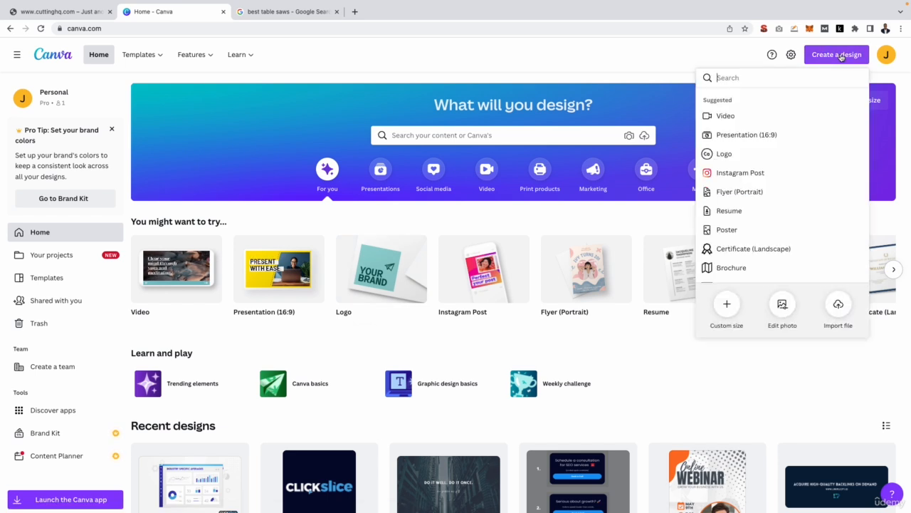
click(726, 304)
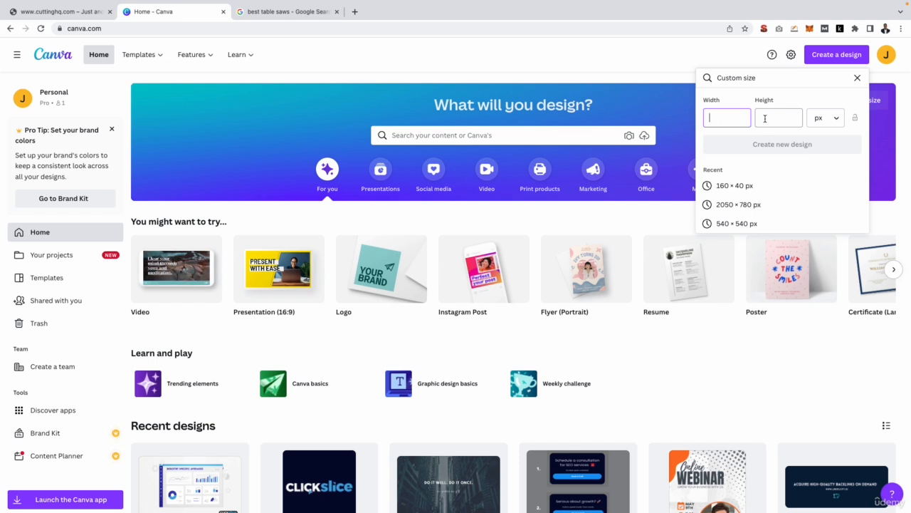
Step: Return to the cuttinghq.com logo and check the dimensions of remaglogos.png in its file info on the desktop
click(29, 11)
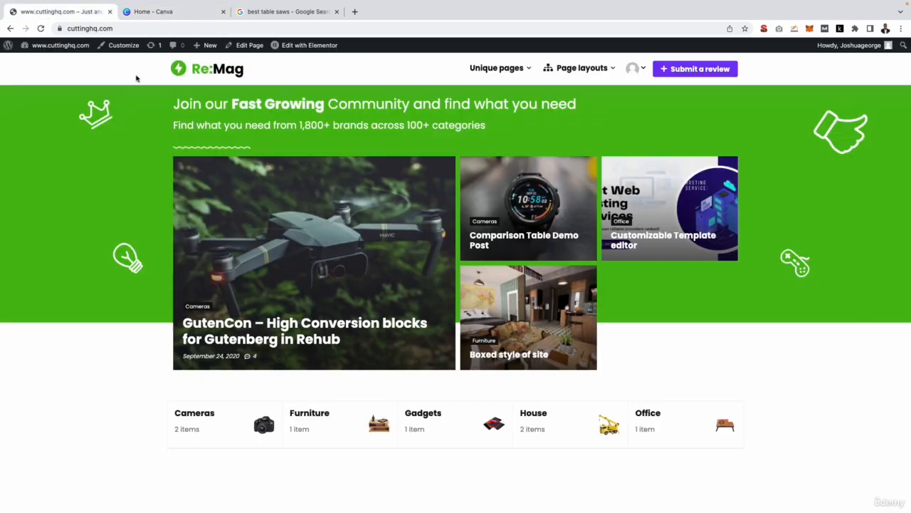
right_click(212, 67)
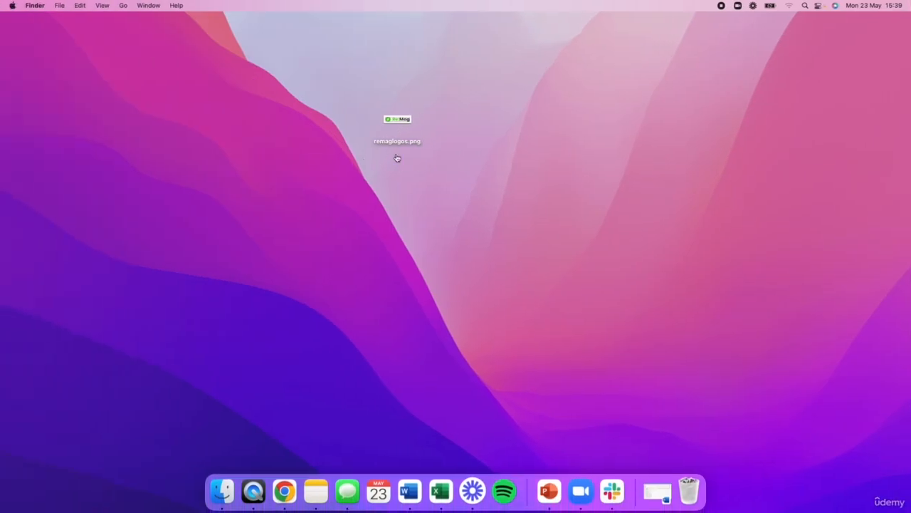
drag(398, 121, 416, 165)
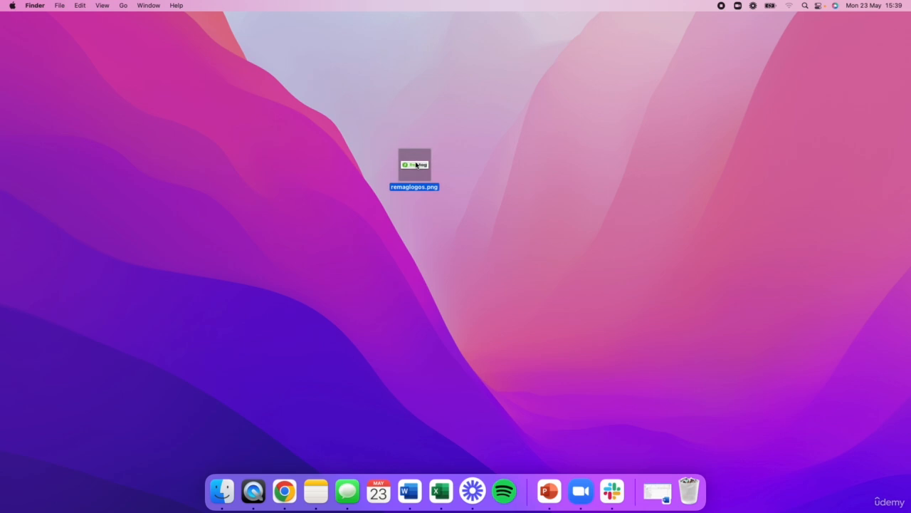
right_click(416, 164)
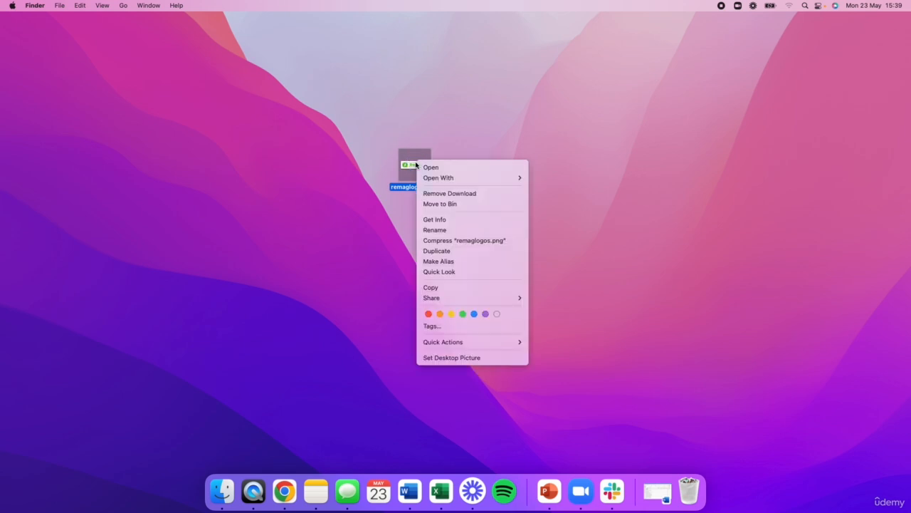
click(444, 219)
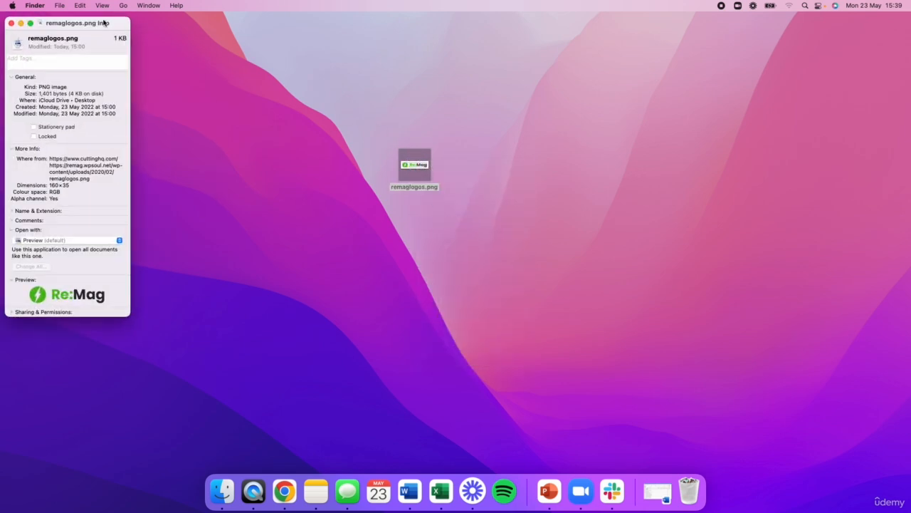
drag(103, 23, 458, 75)
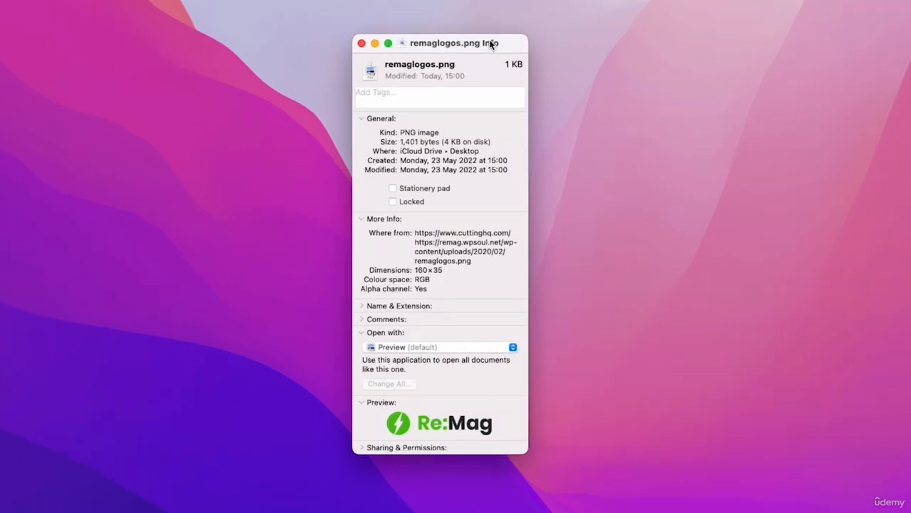
double_click(421, 270)
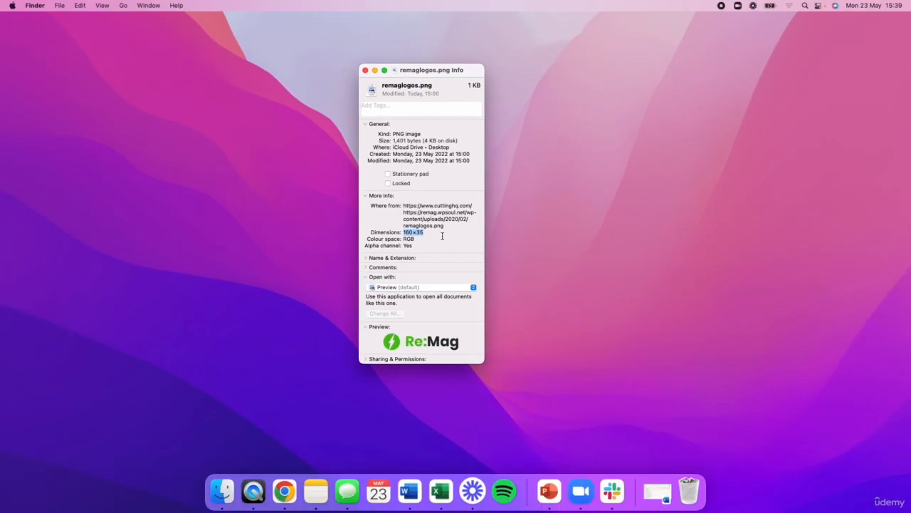
Step: Open the Logo Settings in the WordPress Theme Options and check the maximum widths given for the uploaded logo
key(ctrl+Right)
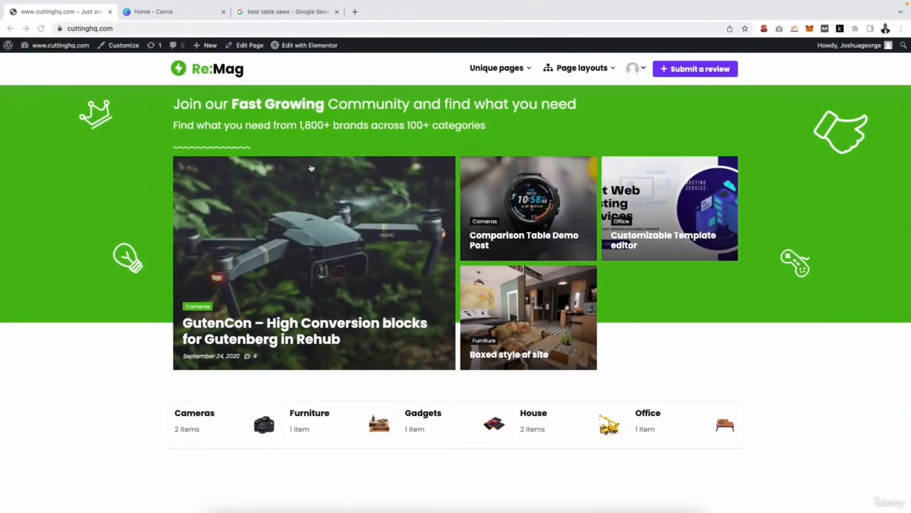
click(57, 61)
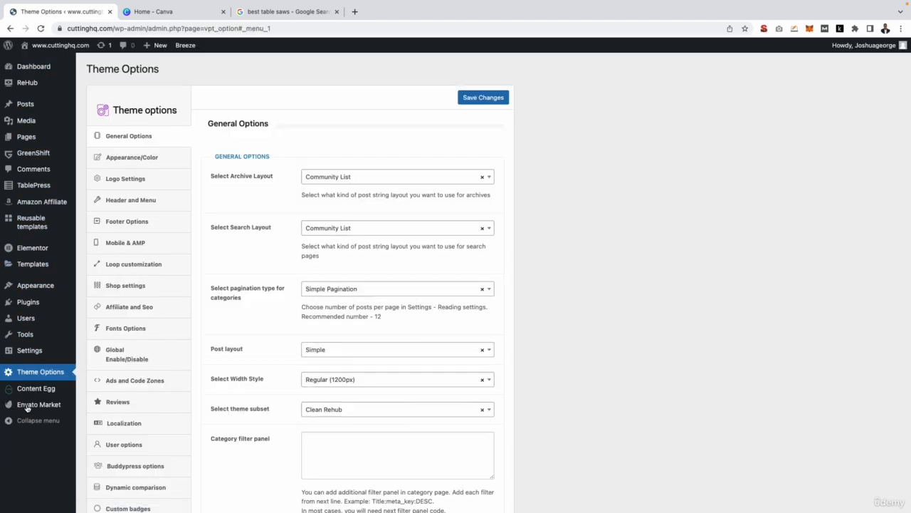
click(138, 179)
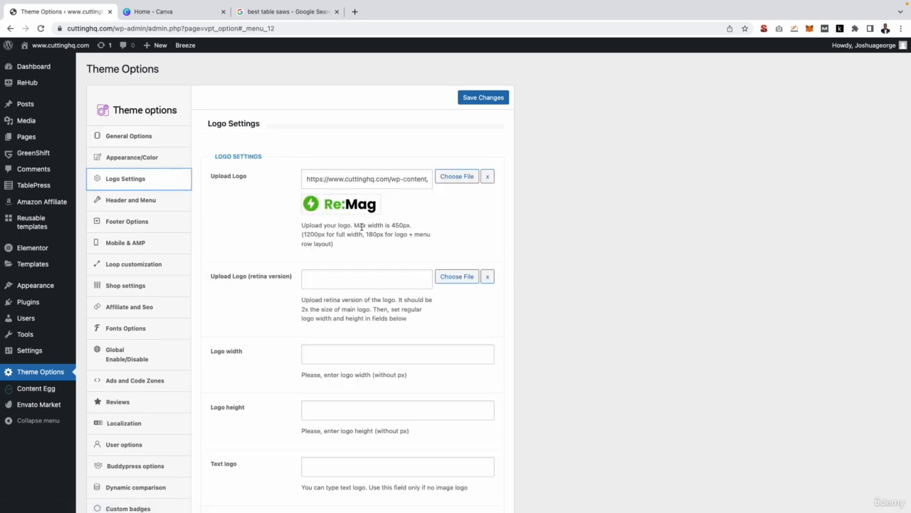
drag(355, 226, 390, 226)
double_click(402, 225)
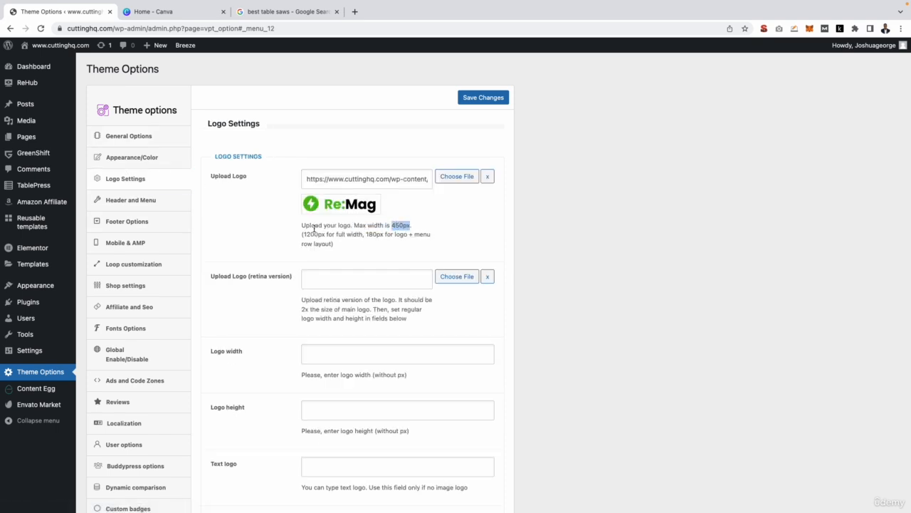
double_click(368, 235)
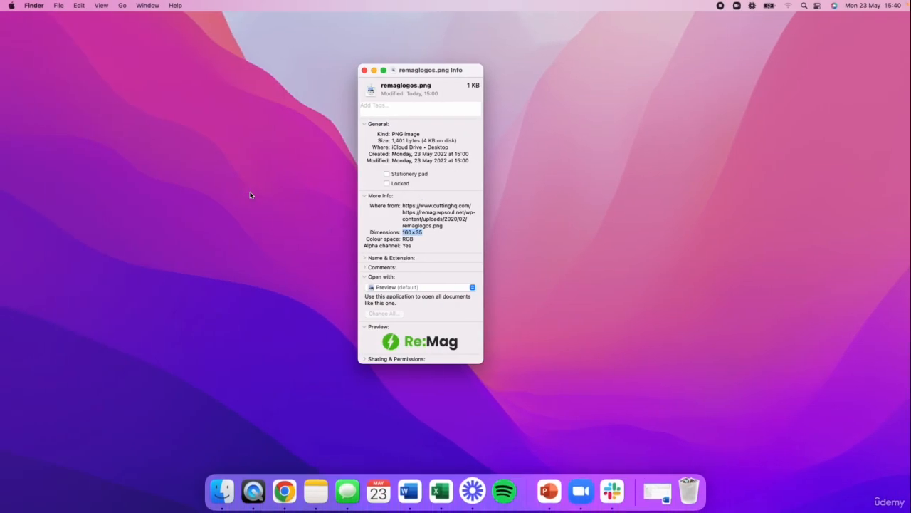
Step: Recheck the dimensions of remaglogos.png in its file info and return to the custom size form in Canva
double_click(415, 230)
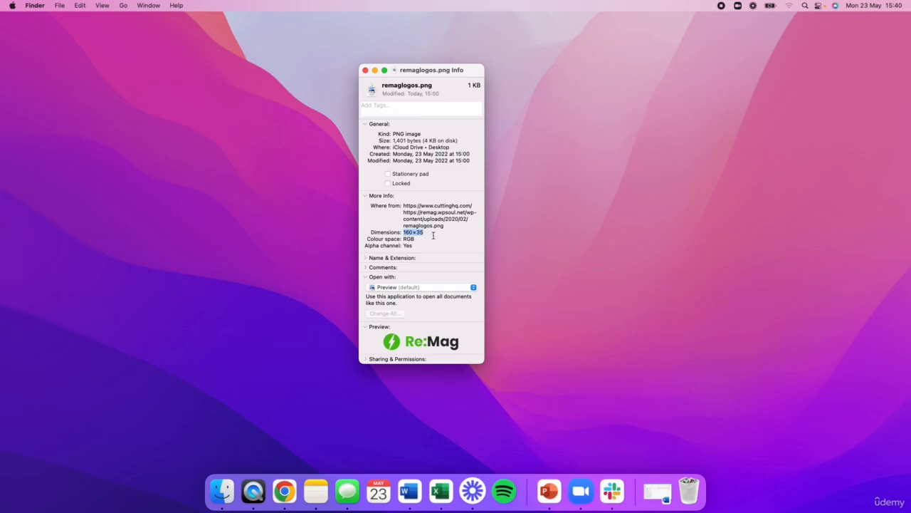
key(ctrl+Right)
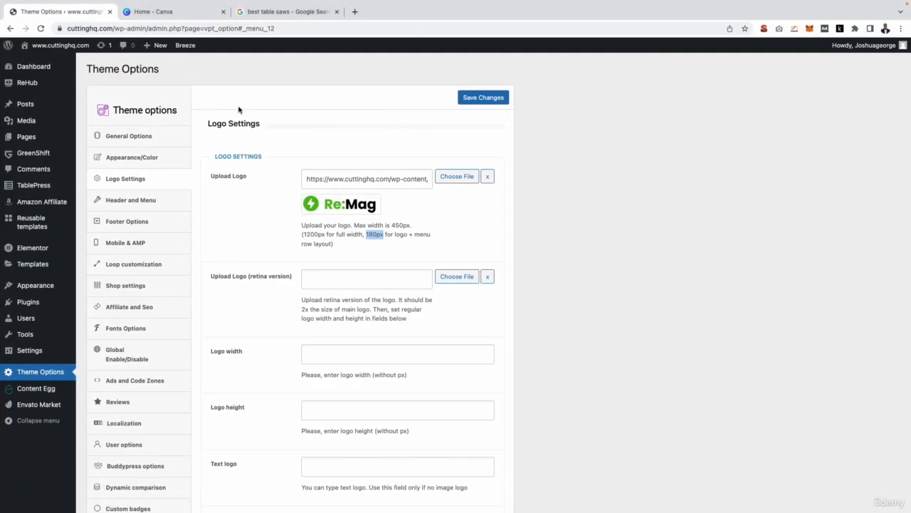
click(198, 12)
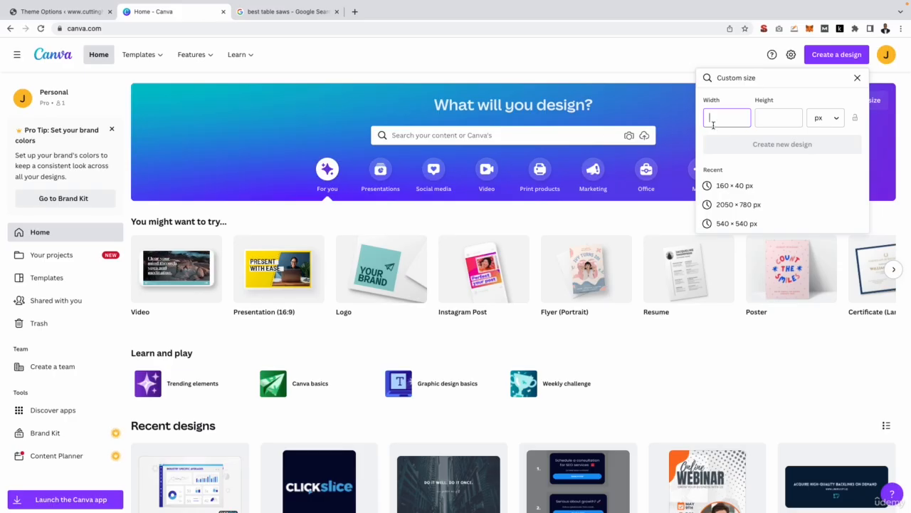
Step: Create a new custom-size design 160 px wide and 40 px high
text(160)
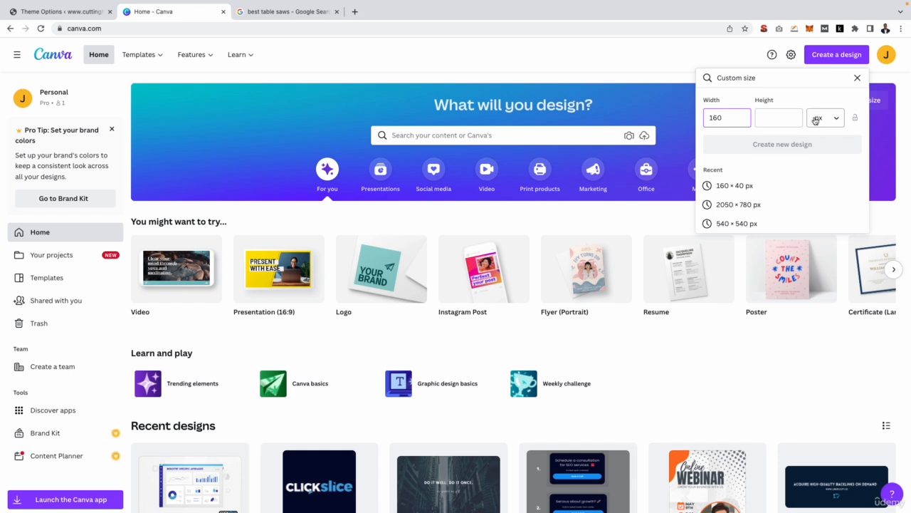
click(779, 116)
text(35)
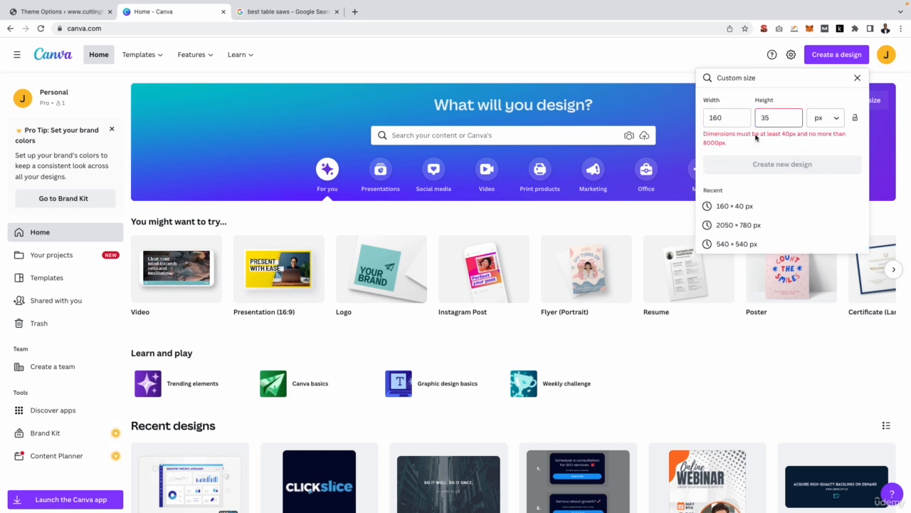
drag(778, 118, 756, 117)
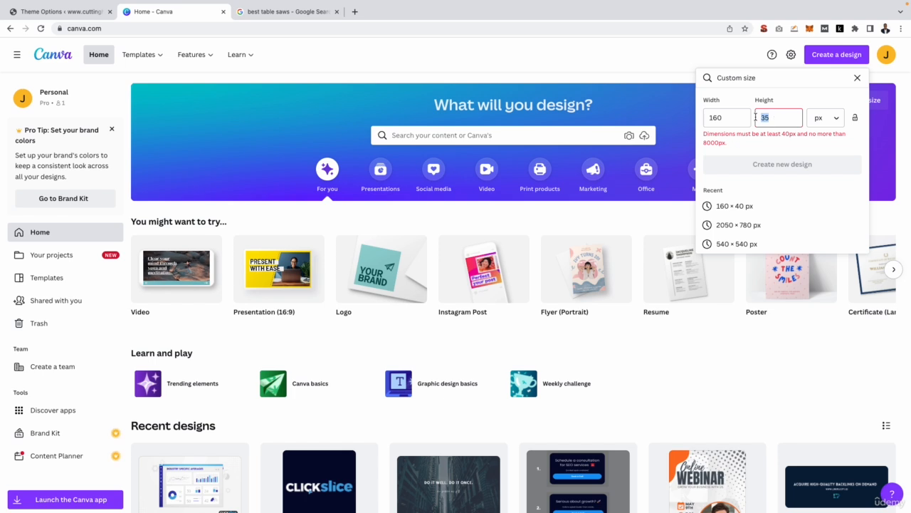
text(40)
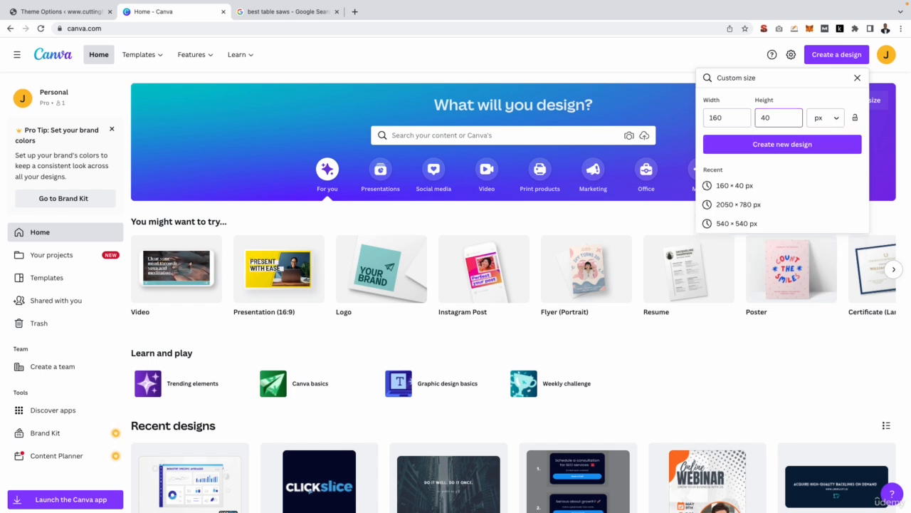
click(800, 146)
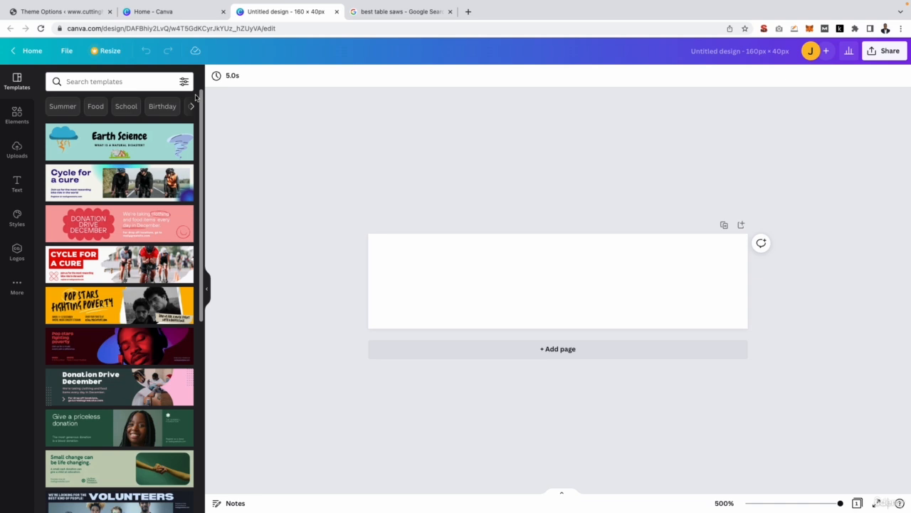
Step: Look at the current logo on the cuttinghq.com homepage and return to the blank Canva design
click(88, 16)
click(61, 64)
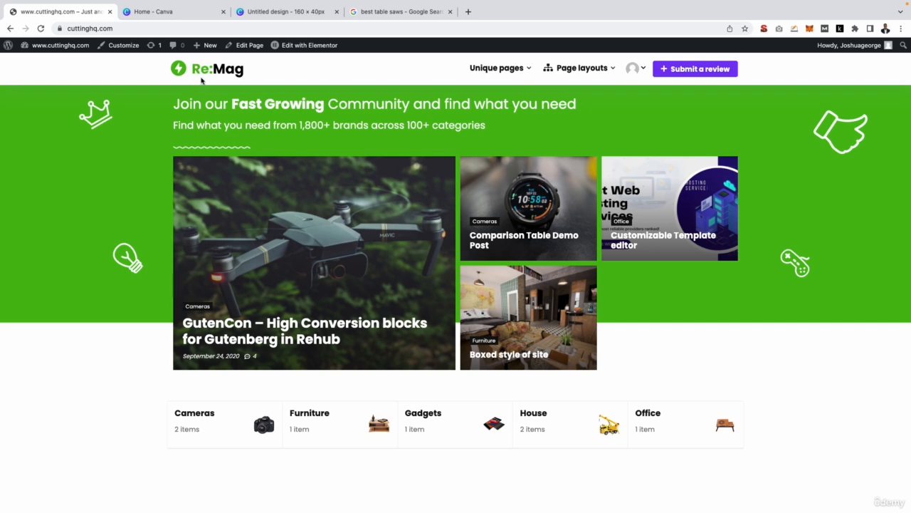
click(263, 16)
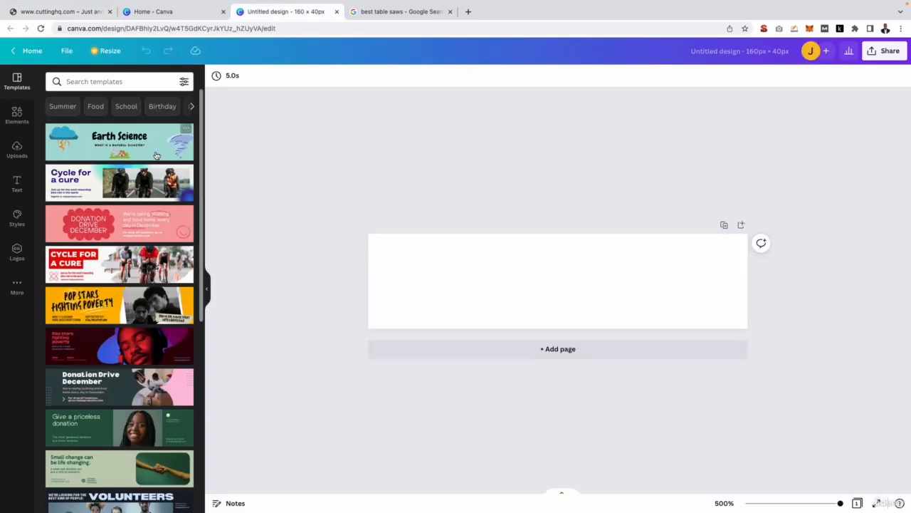
Step: Add a heading to the blank design with the text "Cutting HQ"
click(18, 190)
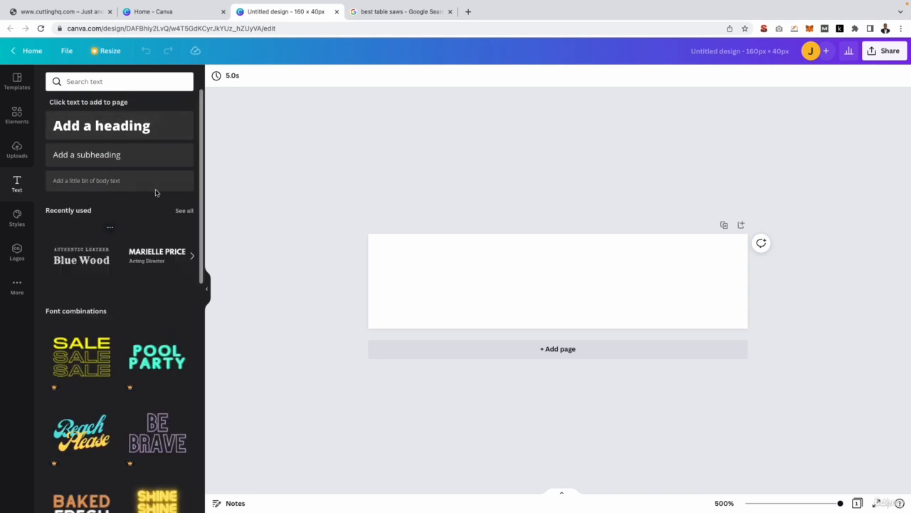
click(111, 127)
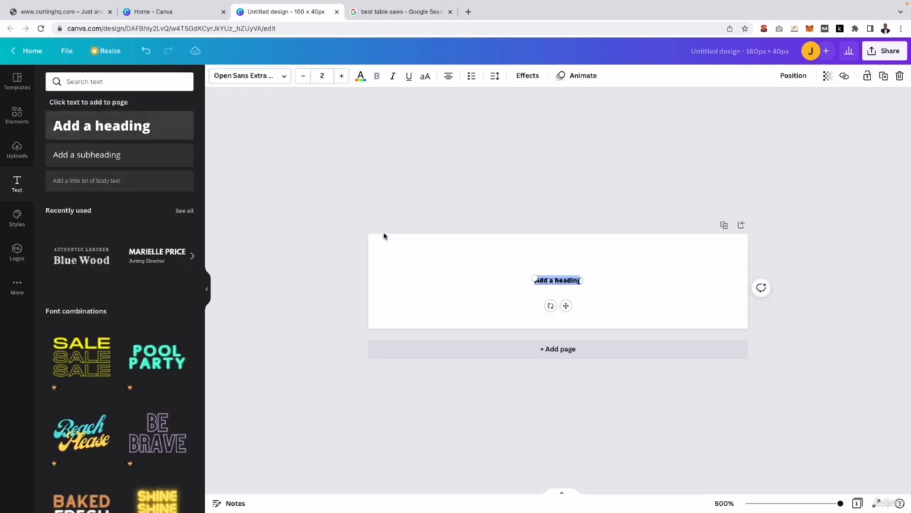
text(Cutting HQ)
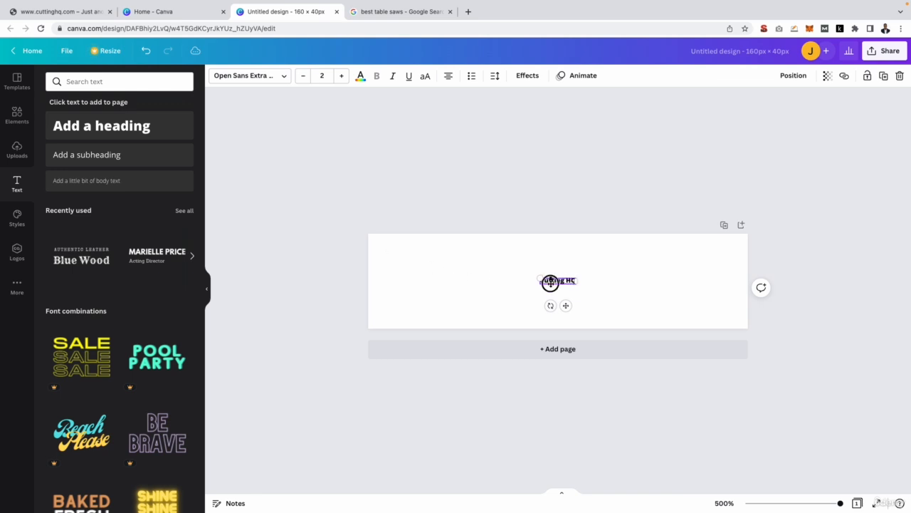
Step: Enlarge the "Cutting HQ" heading to font size 13
click(343, 77)
click(342, 76)
click(342, 76)
click(342, 76)
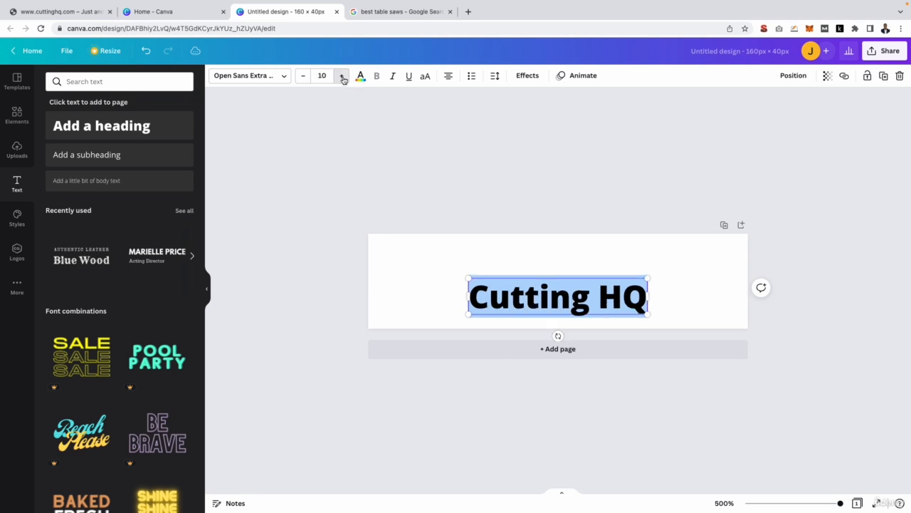
click(342, 76)
click(342, 76)
click(342, 76)
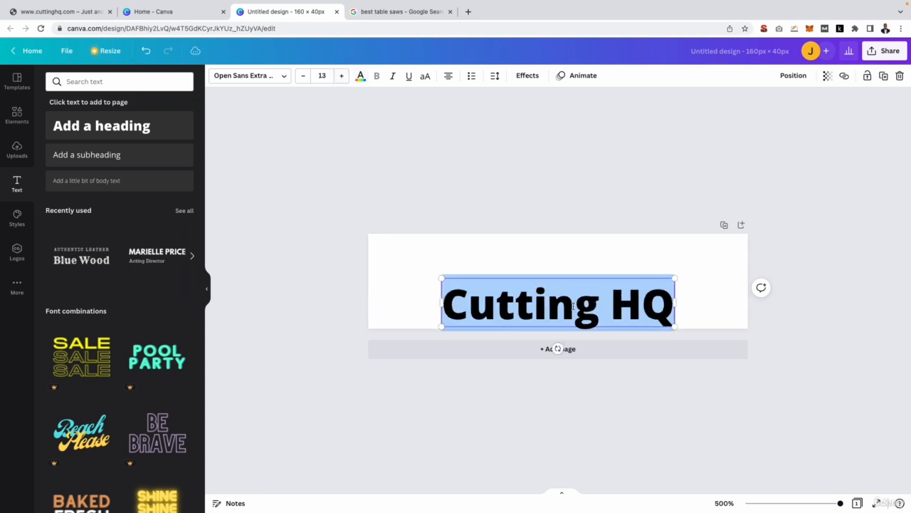
Step: Move the "Cutting HQ" heading to the centre of the canvas and set its font size to 15
click(549, 270)
click(537, 291)
mouse_move(537, 291)
mouse_down()
mouse_move(528, 271)
mouse_move(502, 257)
mouse_move(496, 264)
mouse_move(531, 281)
mouse_up()
click(341, 76)
click(341, 75)
double_click(531, 281)
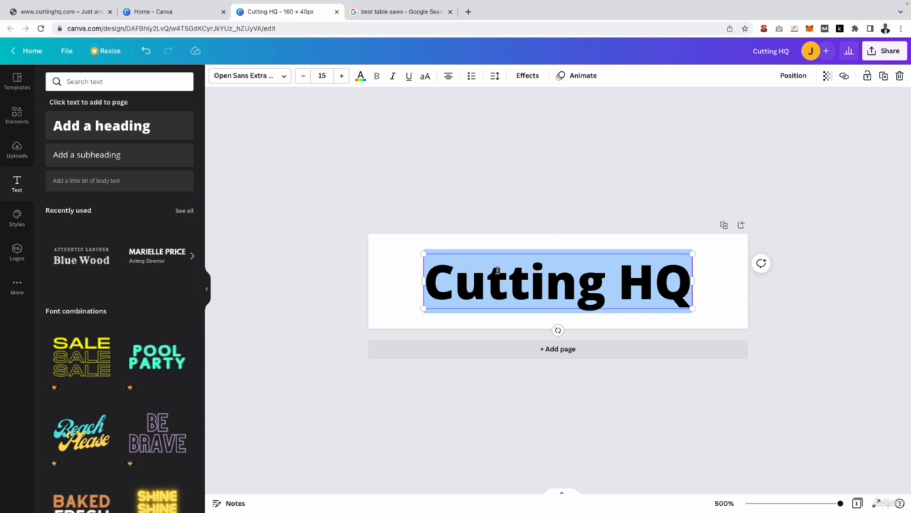
Step: Select the heading text and browse the ready-made font combinations for a suitable logo style
triple_click(462, 285)
scroll(90, 322, down, 7)
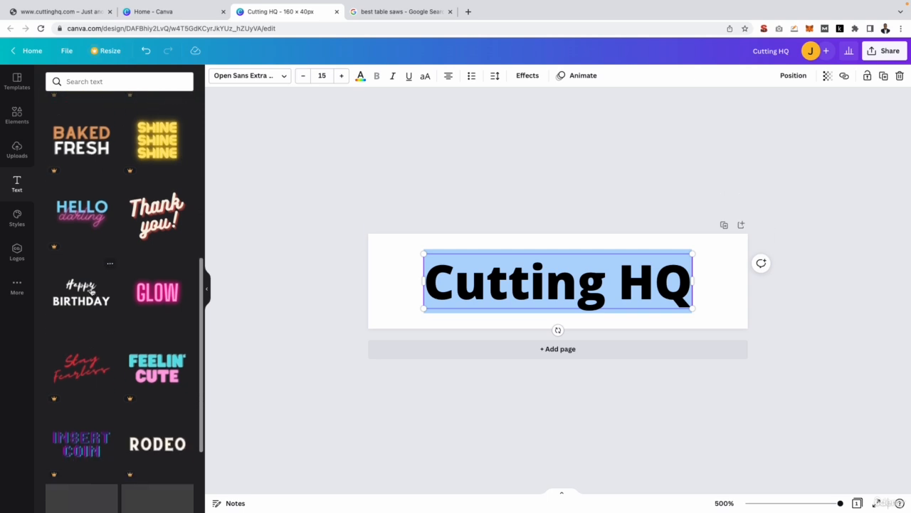
scroll(90, 323, down, 4)
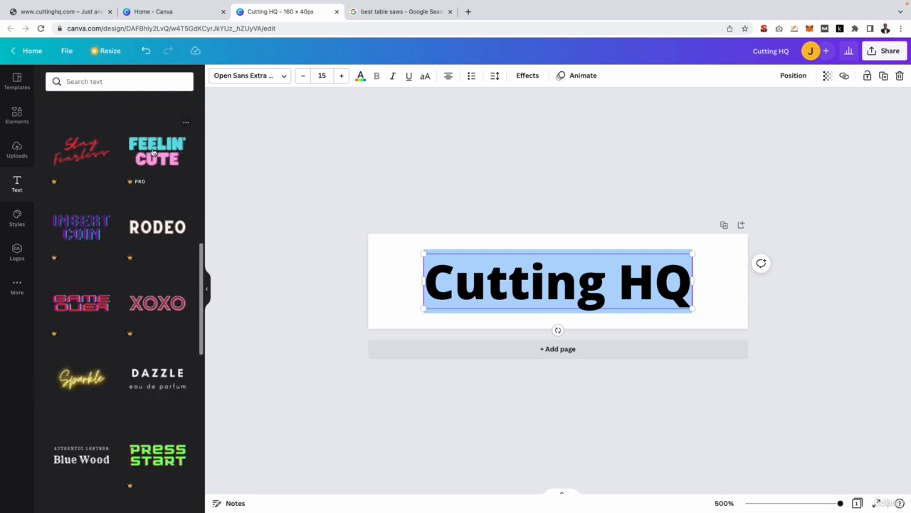
scroll(105, 355, down, 10)
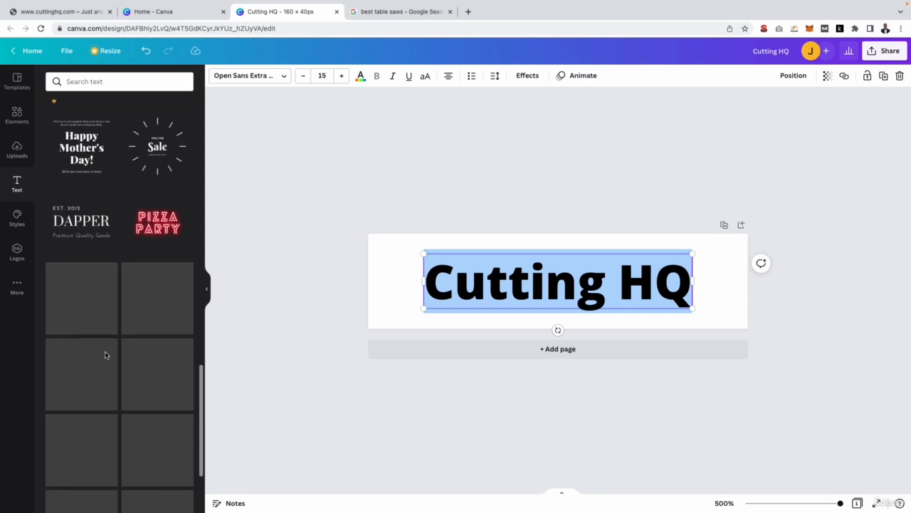
scroll(105, 355, down, 5)
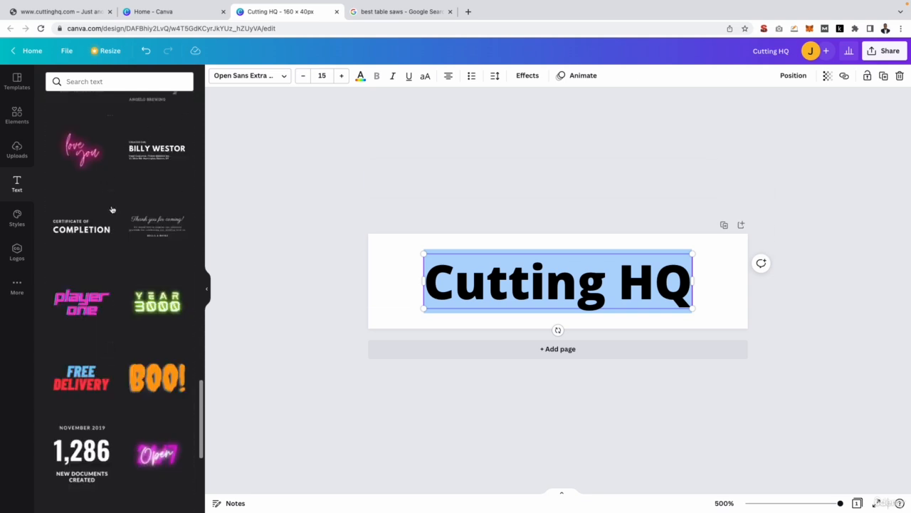
scroll(109, 206, down, 4)
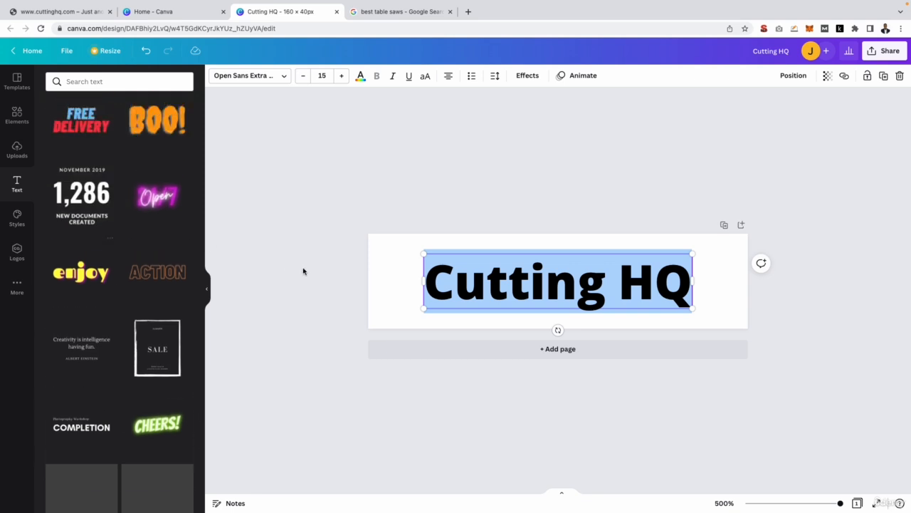
Step: Browse the English fonts and try Calps Sans on the "Cutting HQ" heading
click(249, 76)
scroll(124, 268, down, 1)
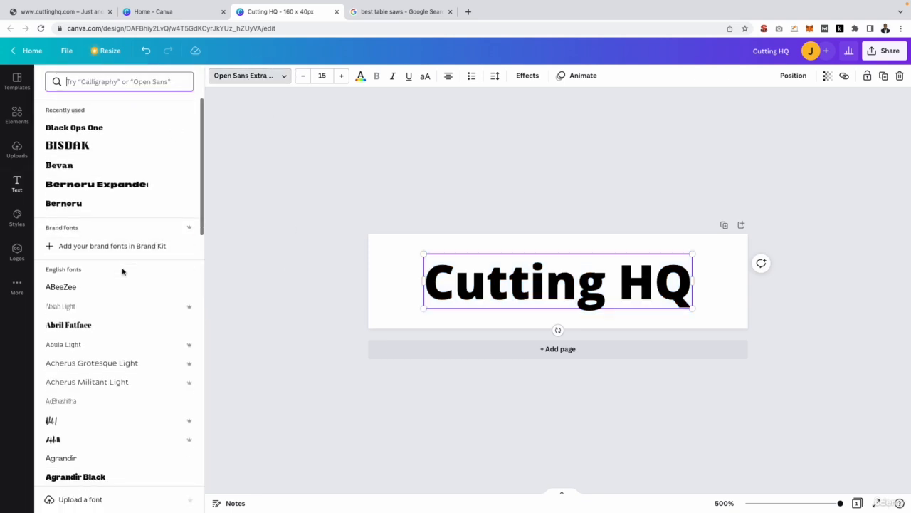
scroll(122, 270, down, 10)
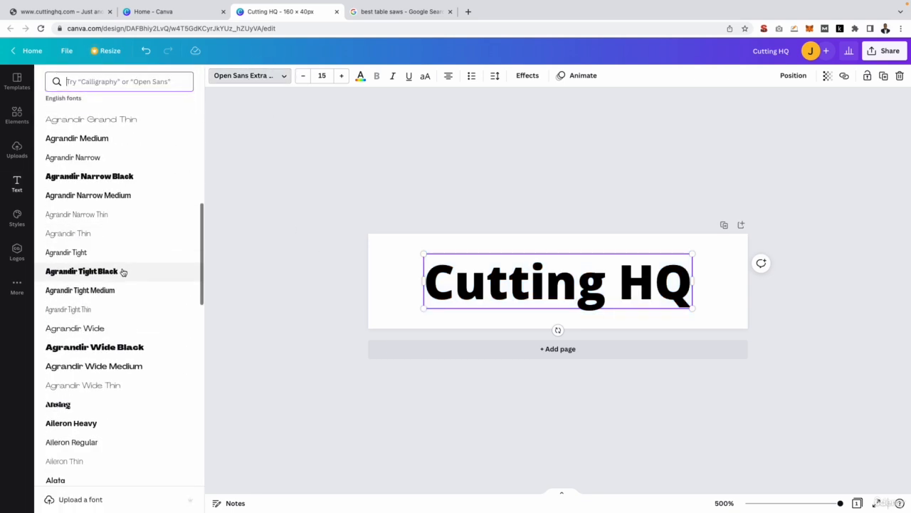
scroll(123, 272, down, 15)
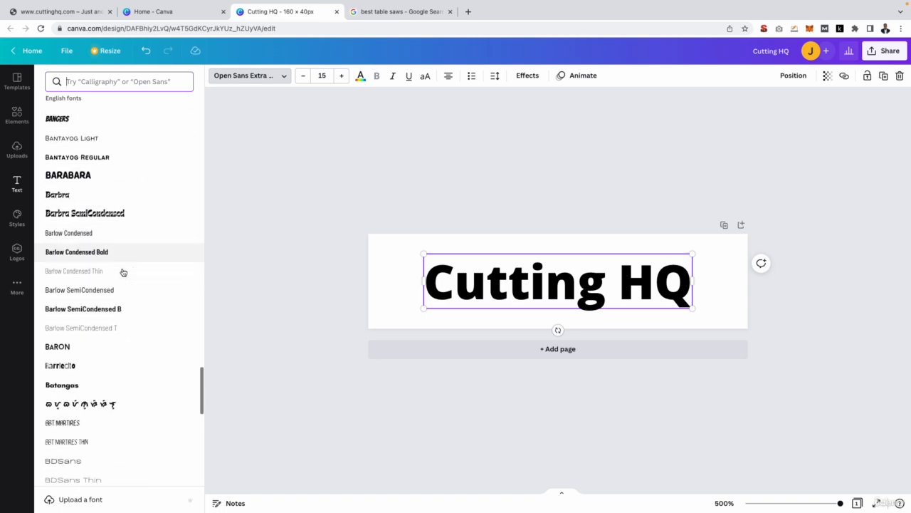
scroll(122, 272, down, 15)
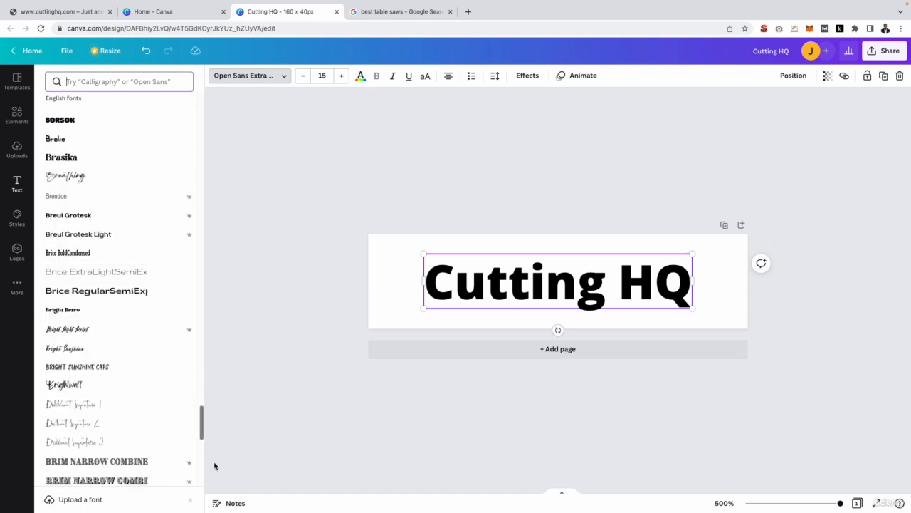
scroll(142, 450, down, 10)
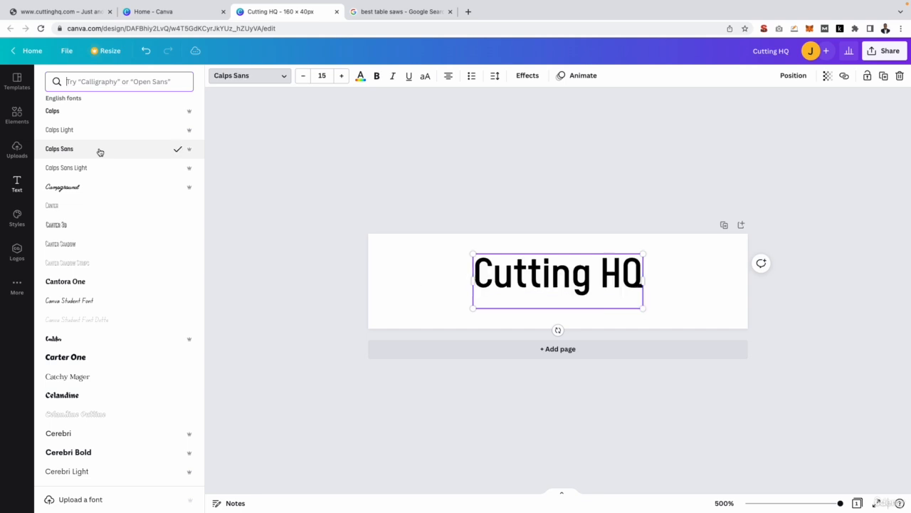
scroll(132, 365, down, 2)
scroll(132, 364, down, 2)
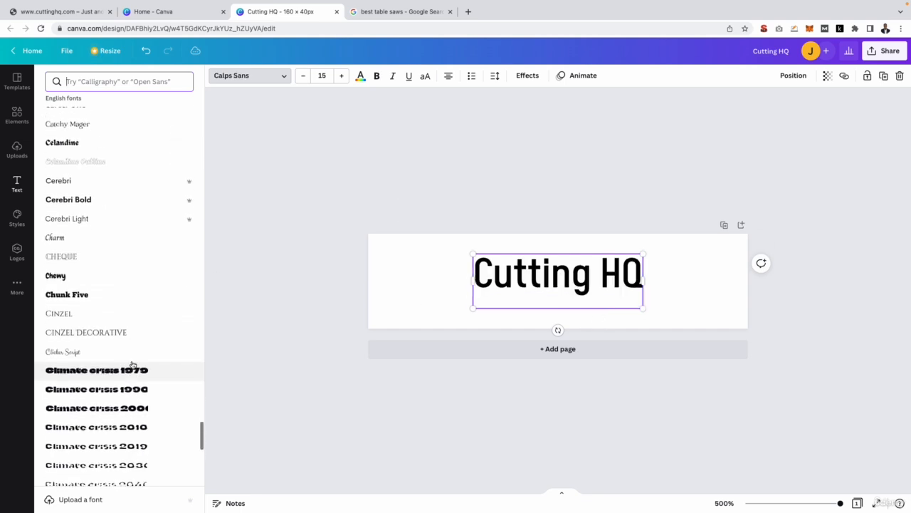
Step: Search the fonts for "BLACK OPS" and apply Black Ops One to the "Cutting HQ" heading
scroll(133, 364, up, 15)
scroll(132, 364, up, 1)
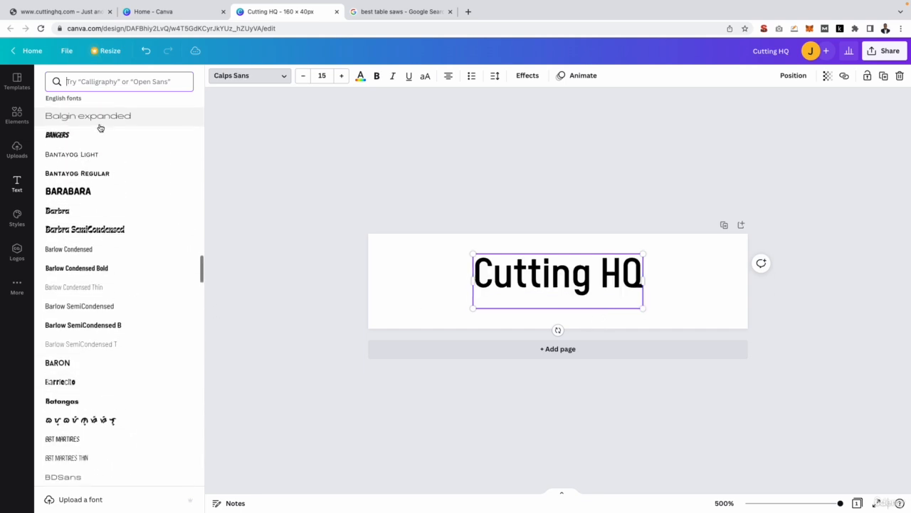
text(BLA)
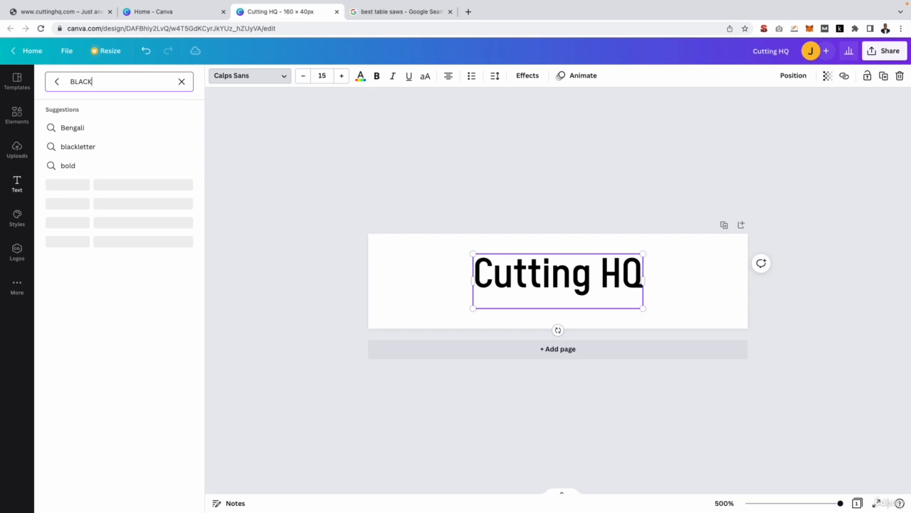
text(CK)
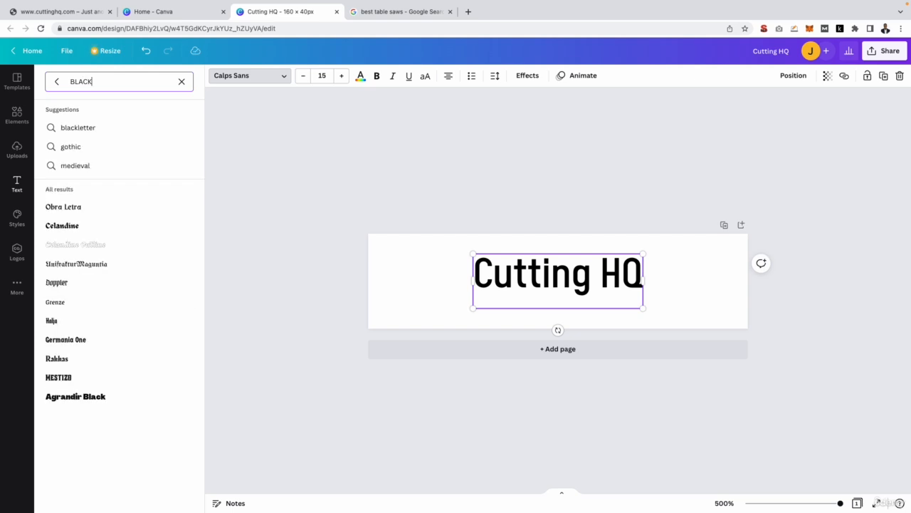
text(OPS)
key(BackSpace)
key(BackSpace)
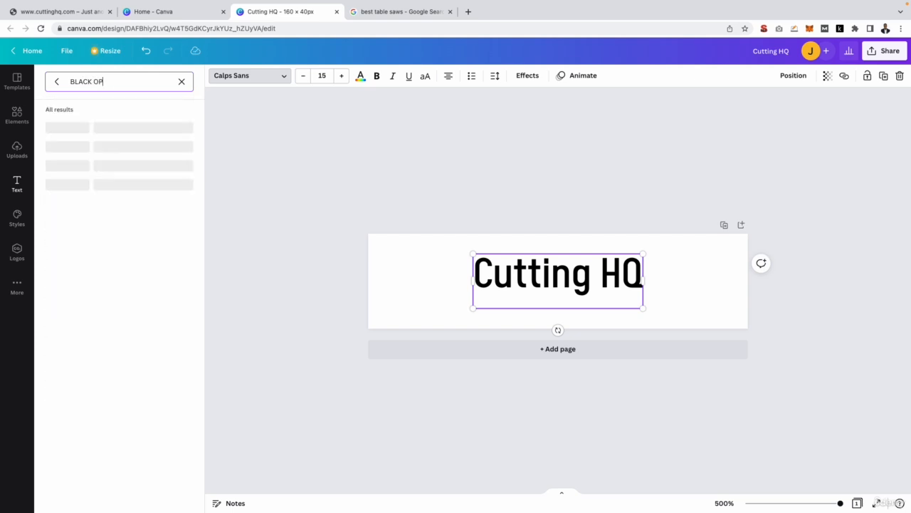
text(SS)
key(BackSpace)
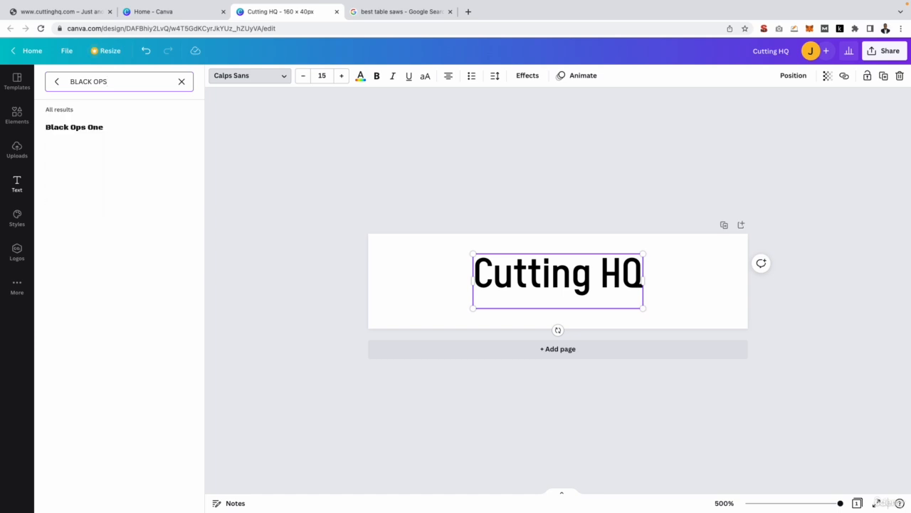
click(49, 128)
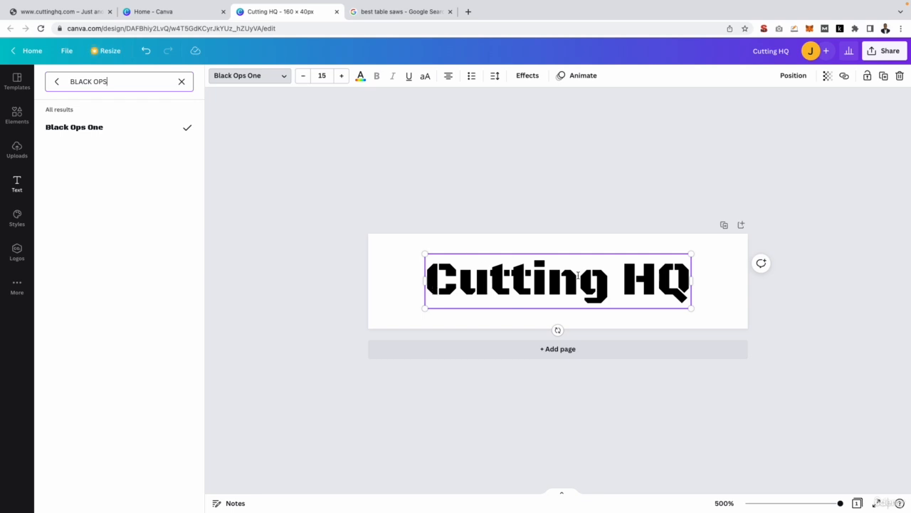
Step: Check the site's logo colours and colour the word "Cutting" in the heading green with hex code 4DBC15
double_click(514, 283)
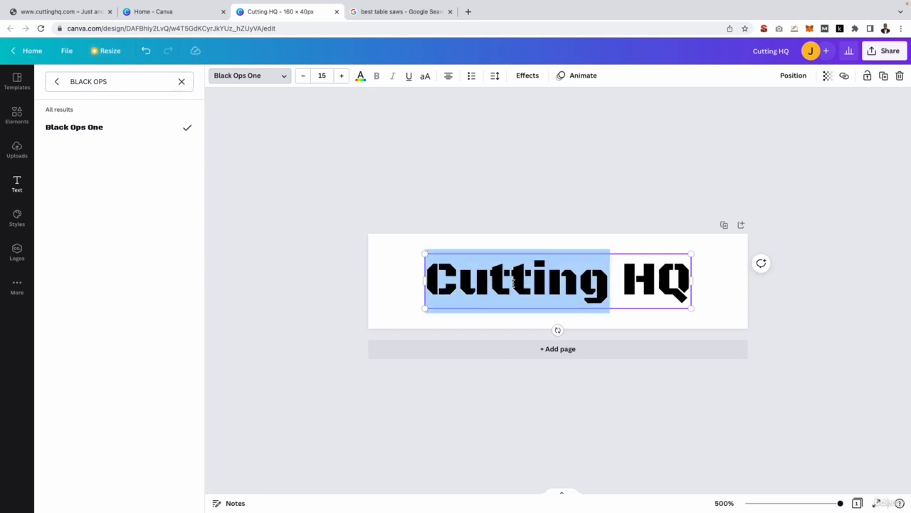
click(79, 14)
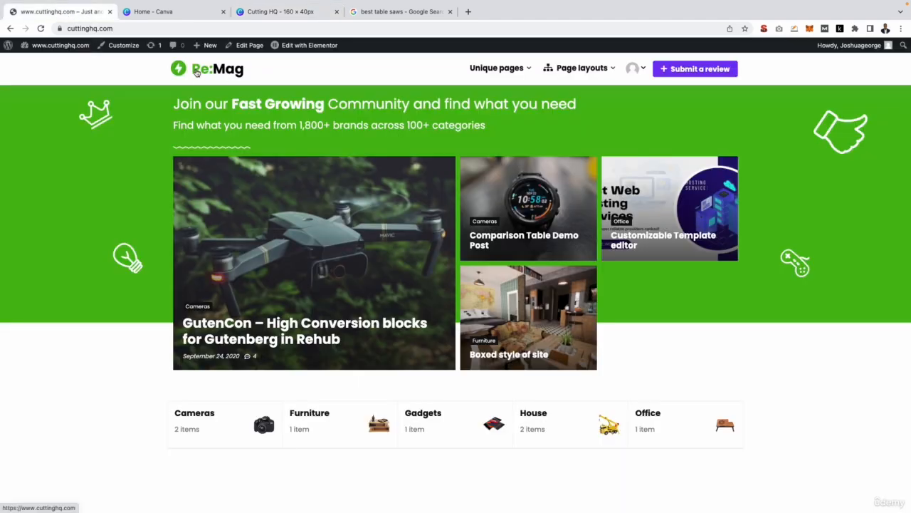
click(260, 16)
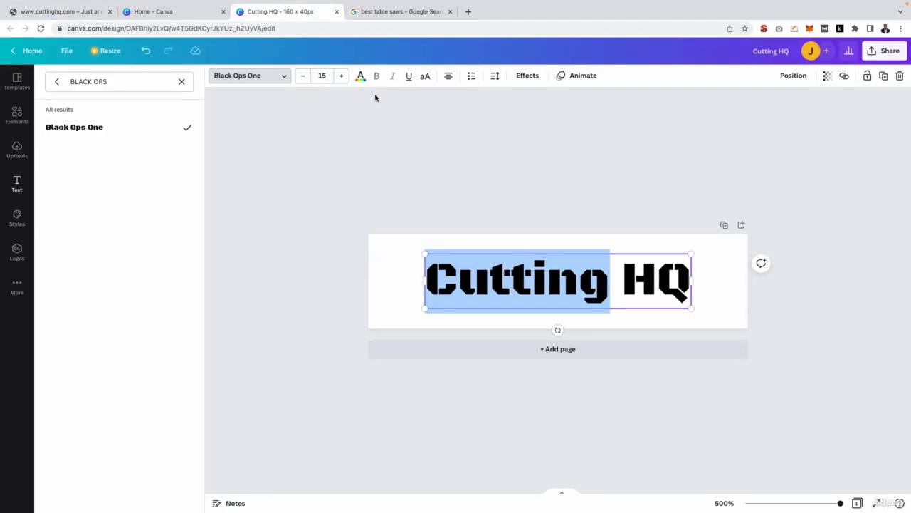
click(361, 76)
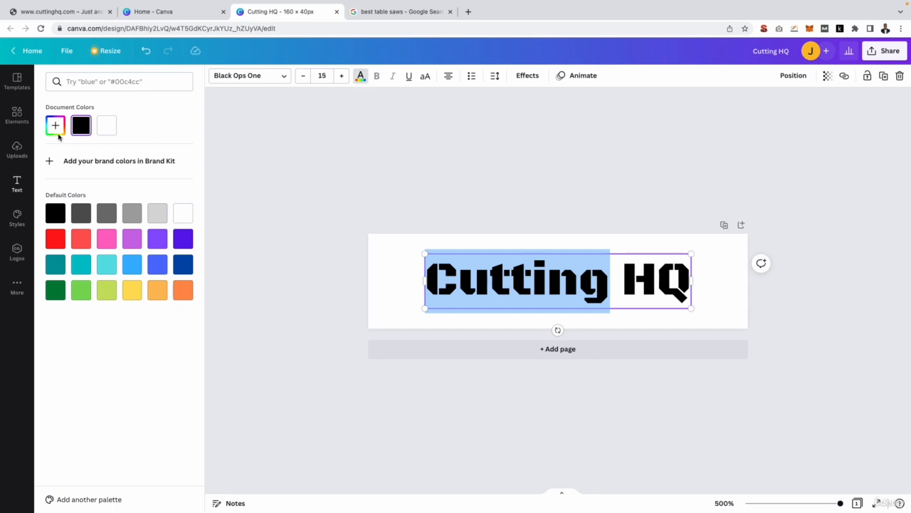
click(81, 82)
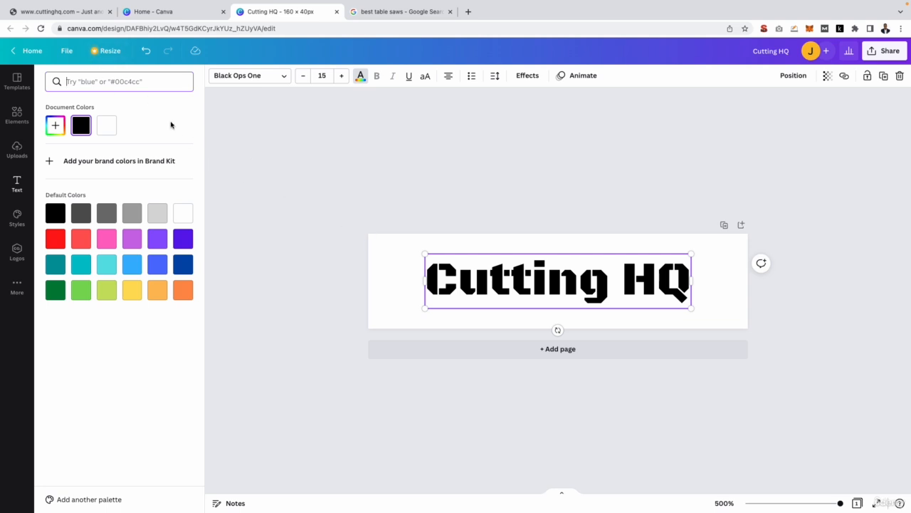
text(4DBC15)
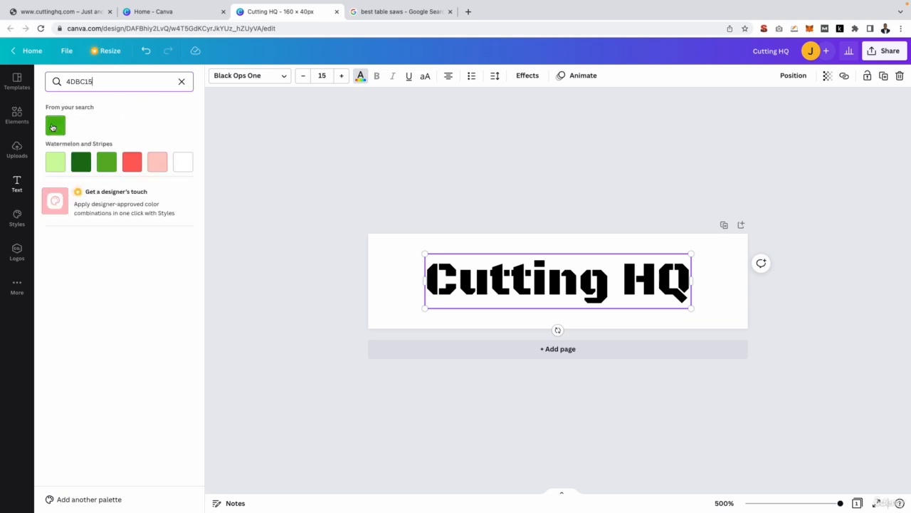
click(52, 127)
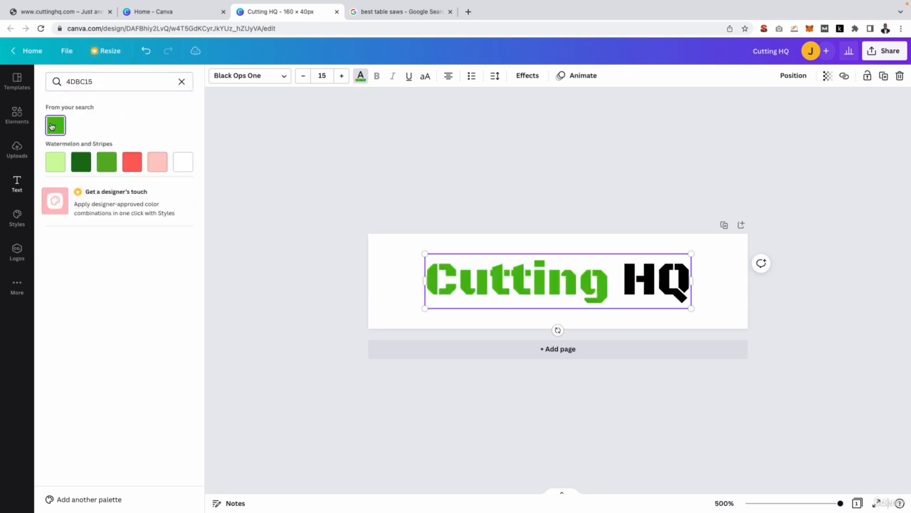
key(Escape)
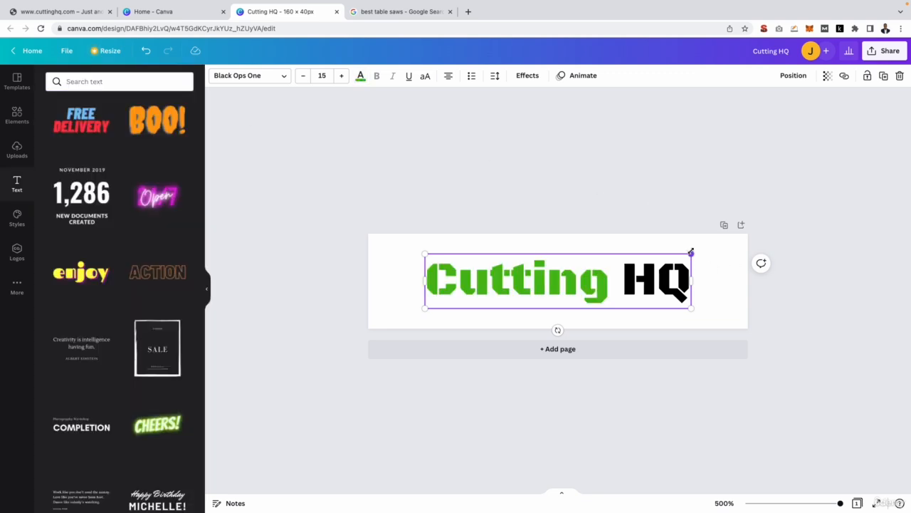
Step: Enlarge the "Cutting HQ" heading to the full 160 px canvas width and centre it vertically
drag(691, 252, 755, 240)
click(642, 259)
drag(643, 259, 599, 261)
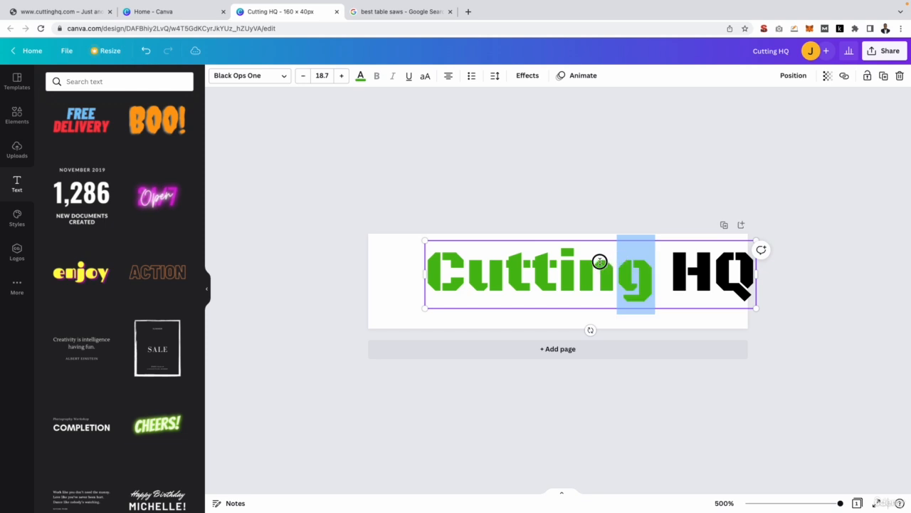
click(532, 269)
click(510, 240)
click(498, 259)
drag(498, 259, 448, 251)
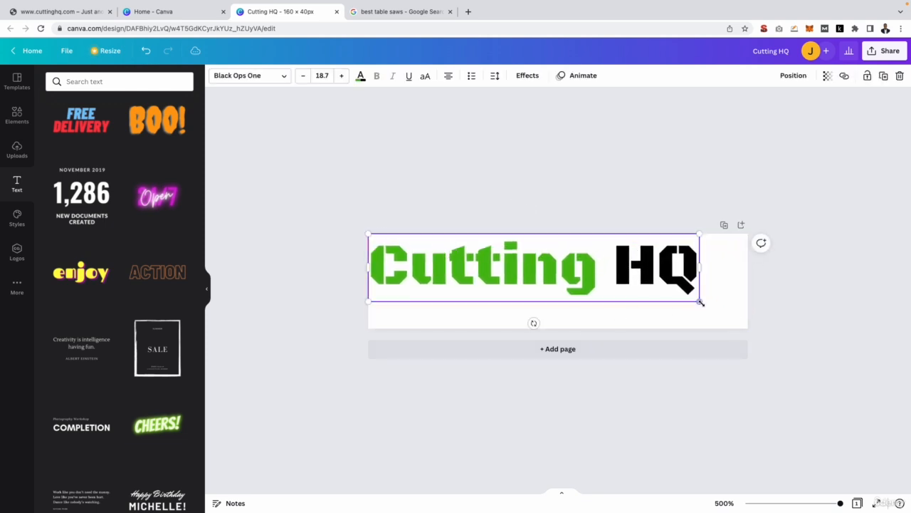
drag(700, 302, 744, 337)
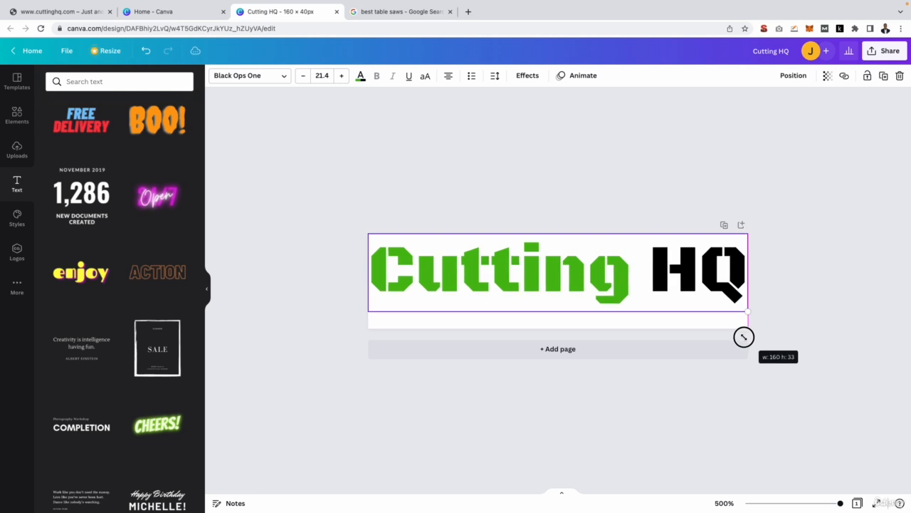
drag(665, 252, 664, 264)
key(Escape)
Step: Search the elements for "TABLE SAW" and add the orange-handled handsaw graphic to the logo
click(16, 115)
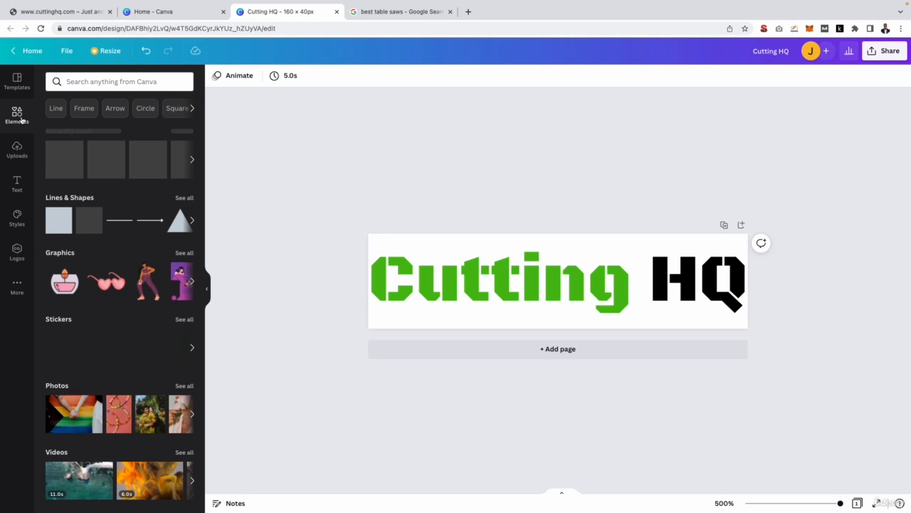
click(107, 82)
text(TABLE SAW)
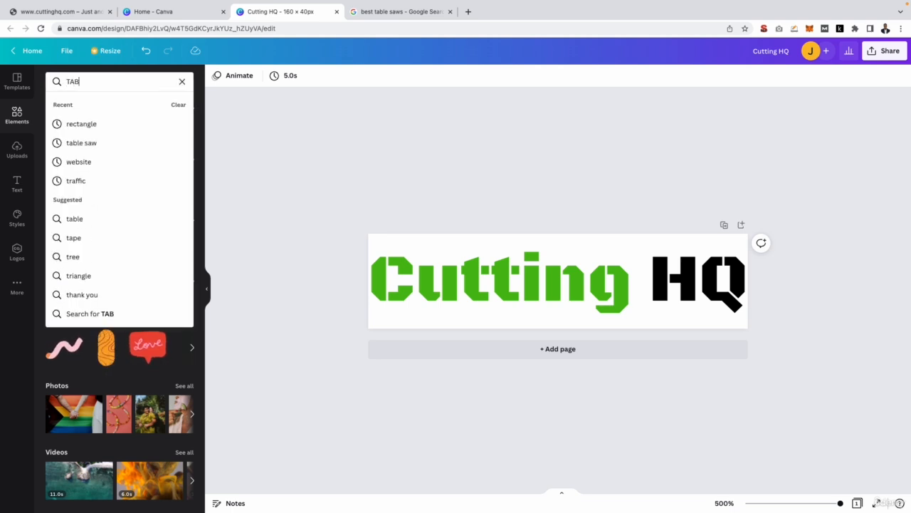
key(Return)
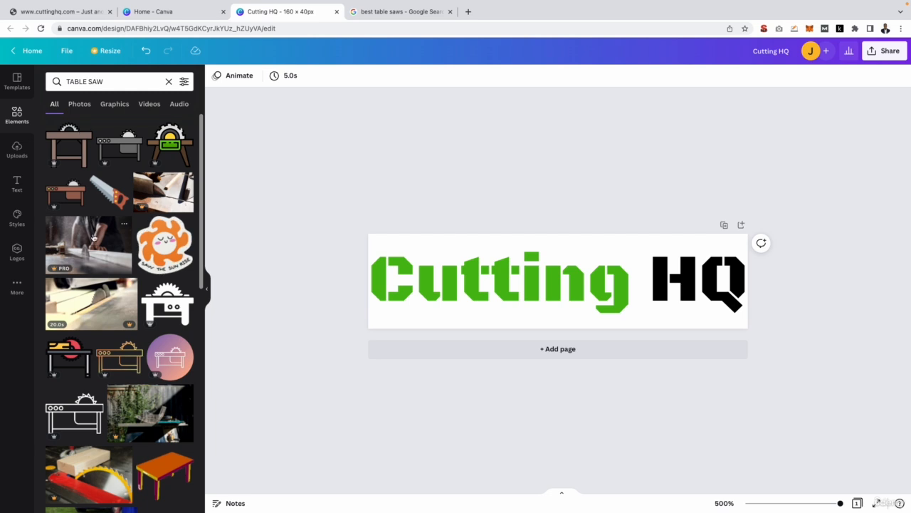
click(108, 191)
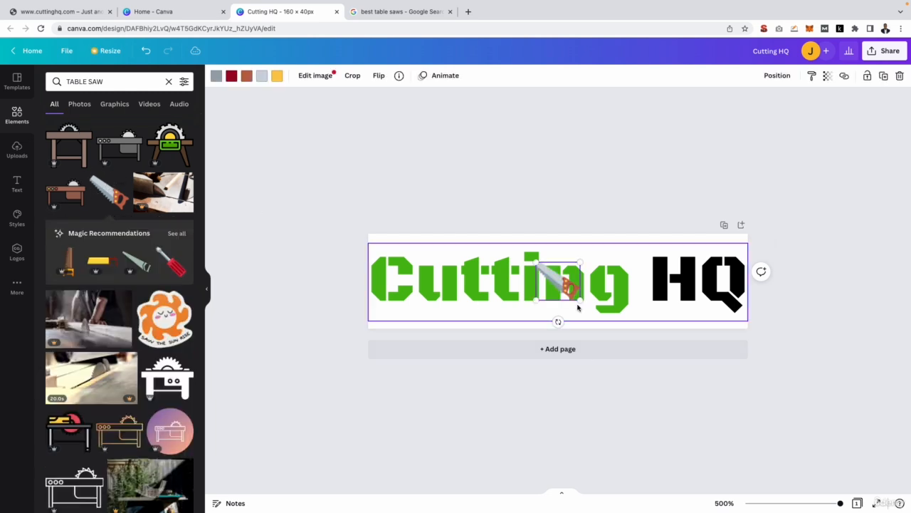
Step: Enlarge the handsaw, rotate it nearly upright and place it between "Cutting" and "HQ"
drag(575, 283, 696, 320)
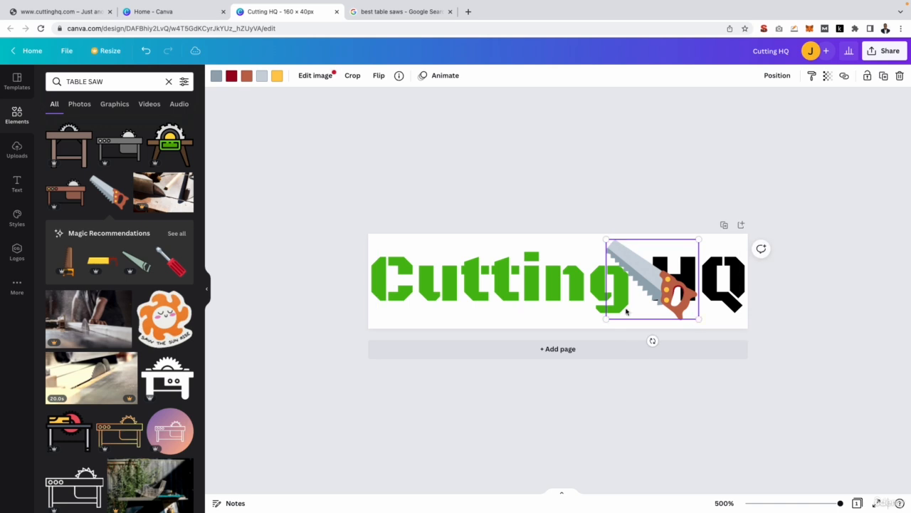
drag(653, 344, 616, 329)
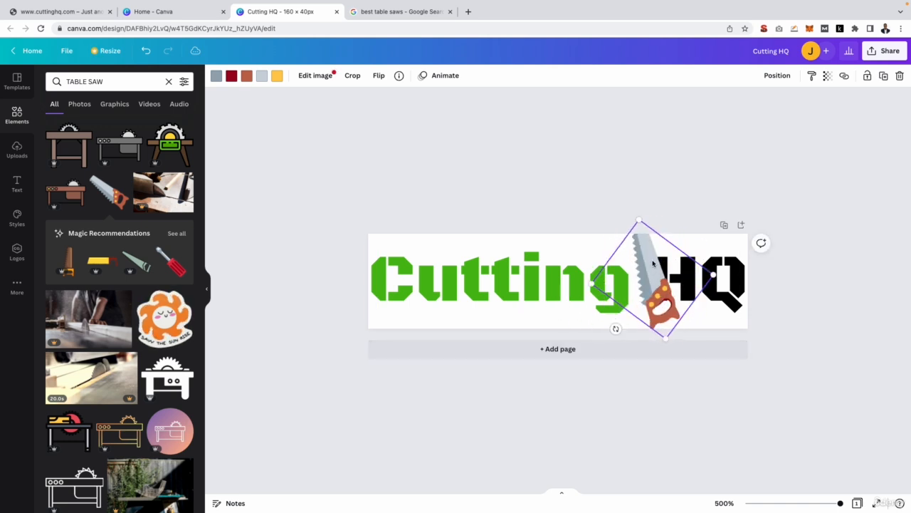
drag(650, 265, 630, 265)
double_click(629, 265)
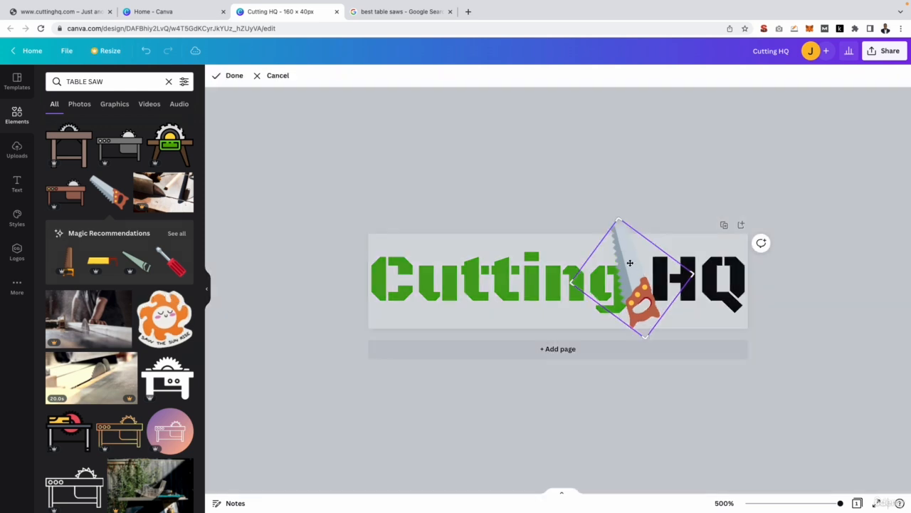
click(275, 77)
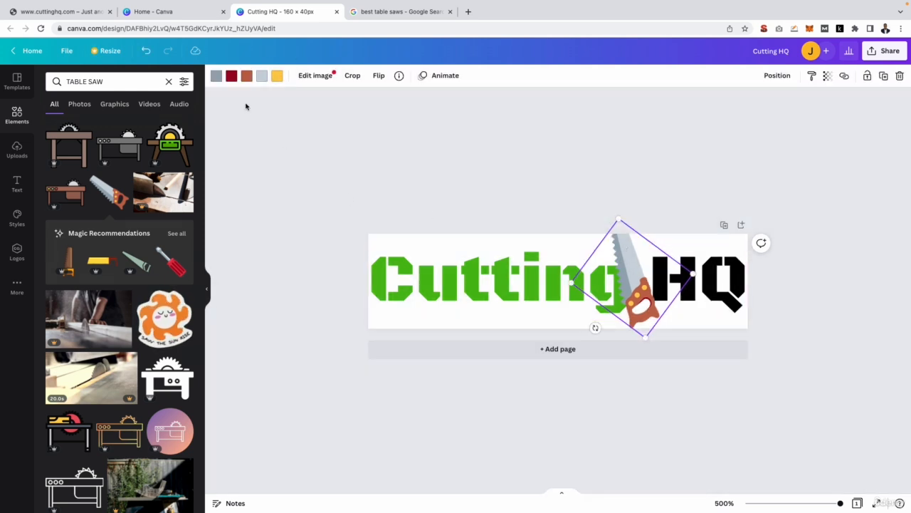
Step: Recolour the handsaw's dark red part teal and its brown handle light turquoise
click(232, 76)
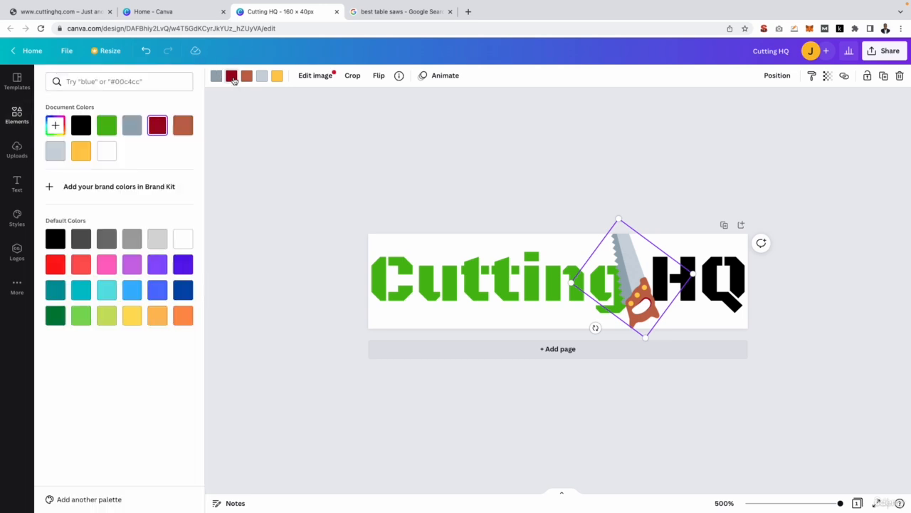
click(132, 292)
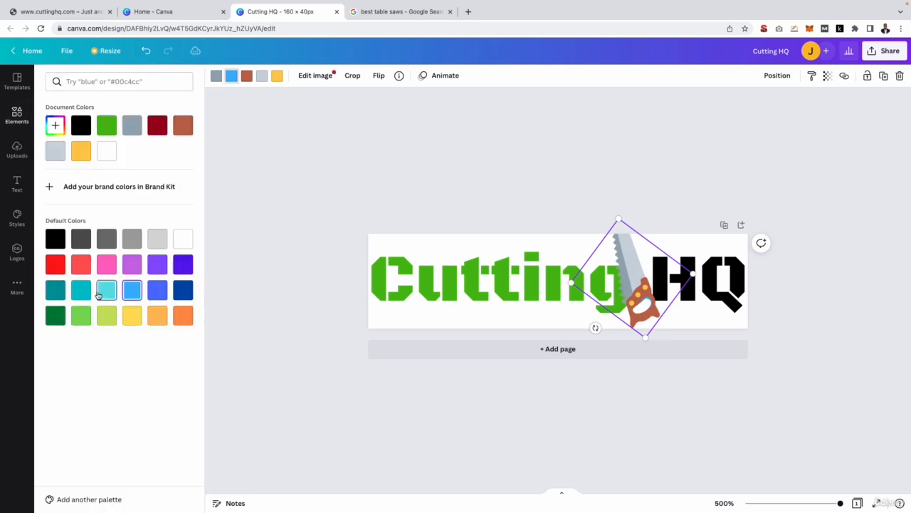
click(63, 294)
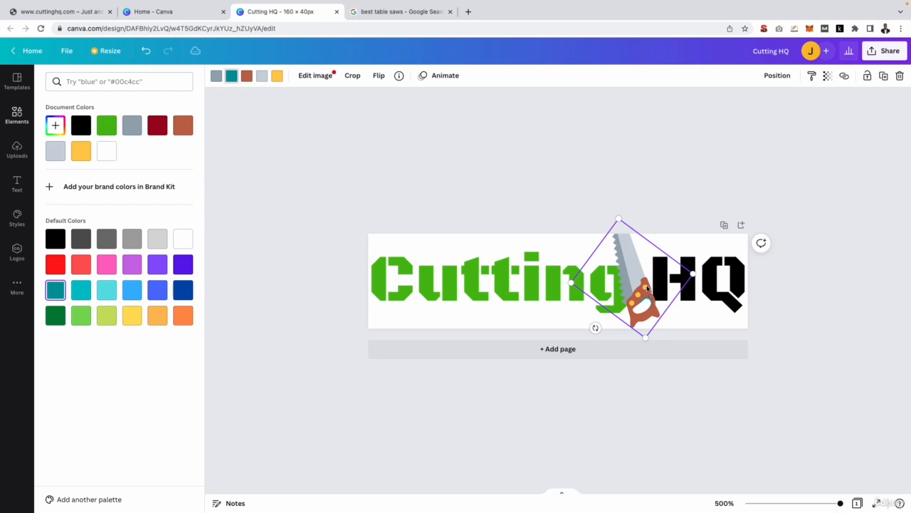
click(248, 76)
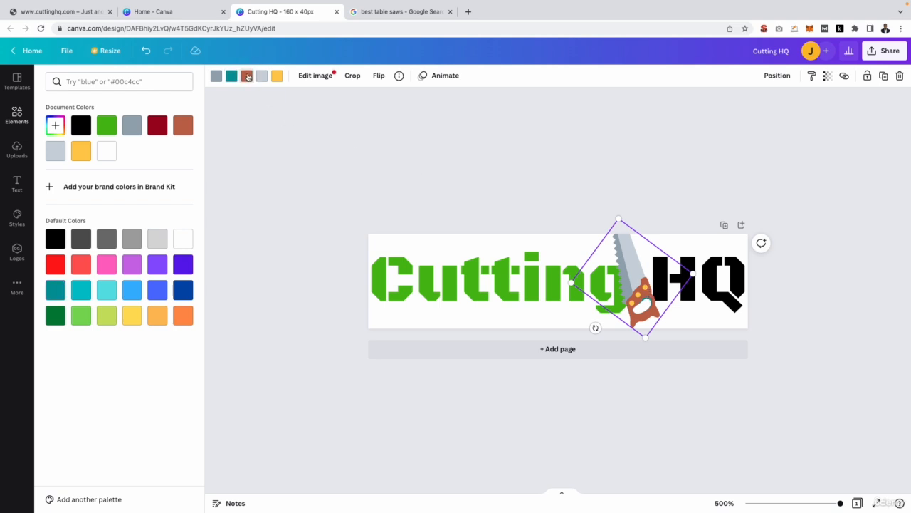
click(106, 290)
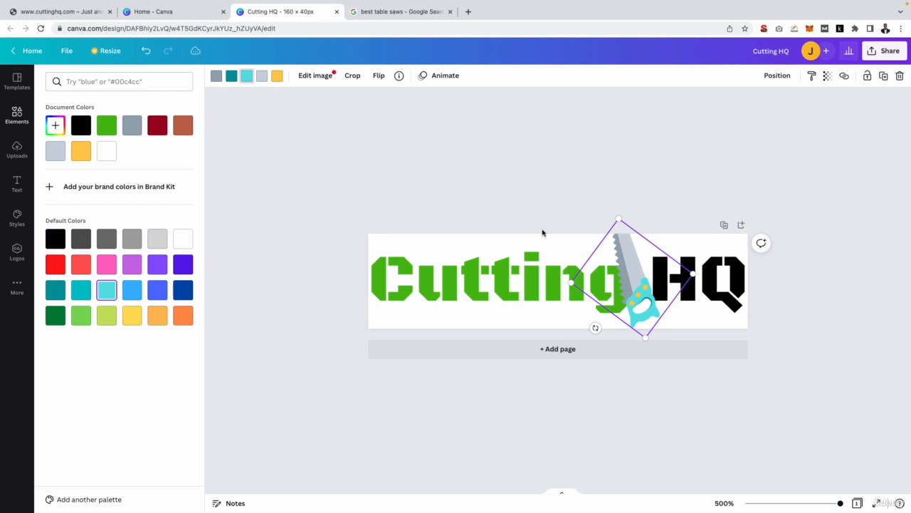
Step: Delete the handsaw graphic from the logo and search the elements for "BLADE"
drag(609, 252, 630, 294)
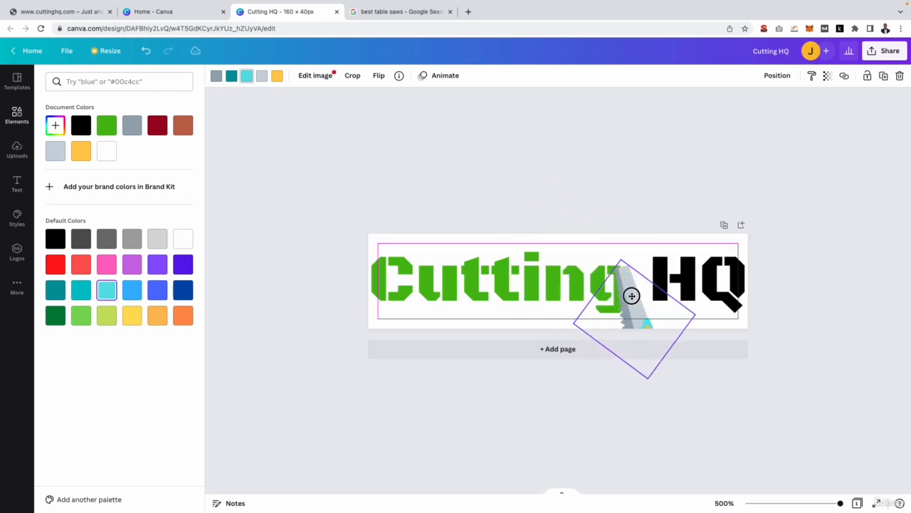
key(Delete)
triple_click(119, 82)
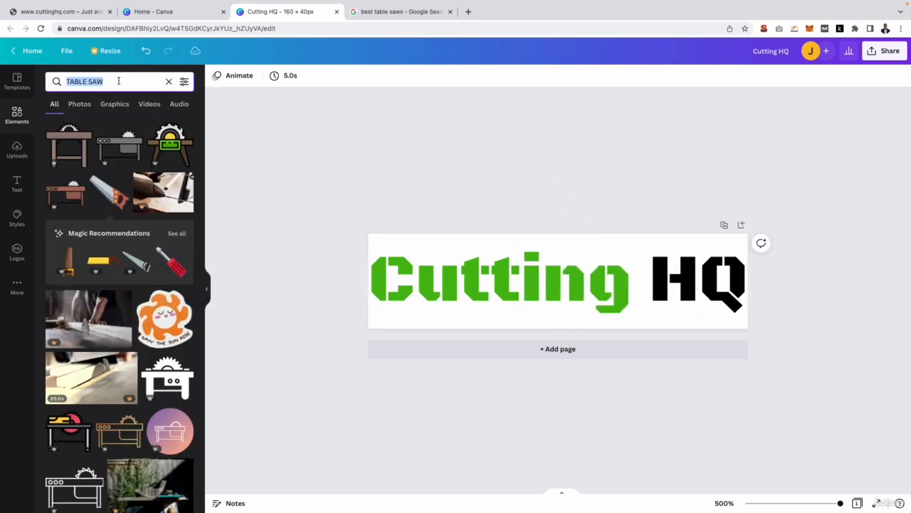
text(BLADE)
click(99, 259)
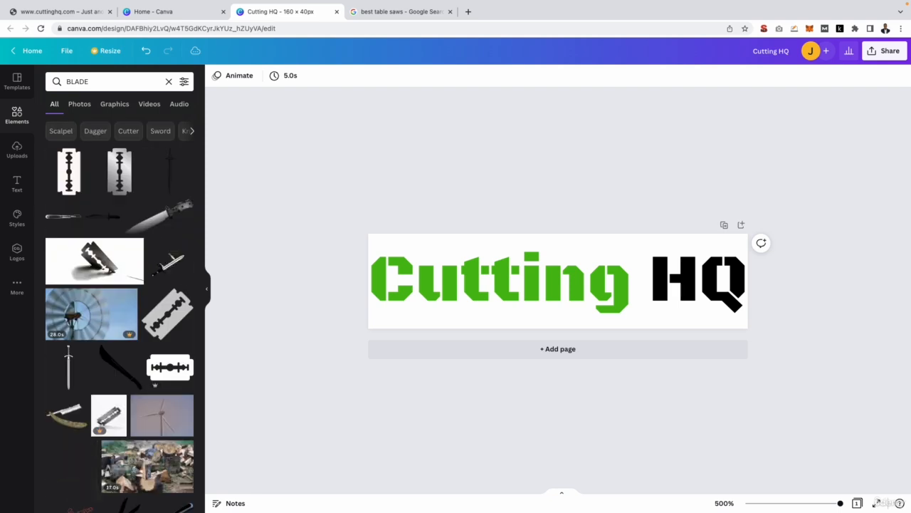
Step: Search the elements for "saw" and add the solid circular saw blade, enlarged over the end of "Cutting"
triple_click(101, 81)
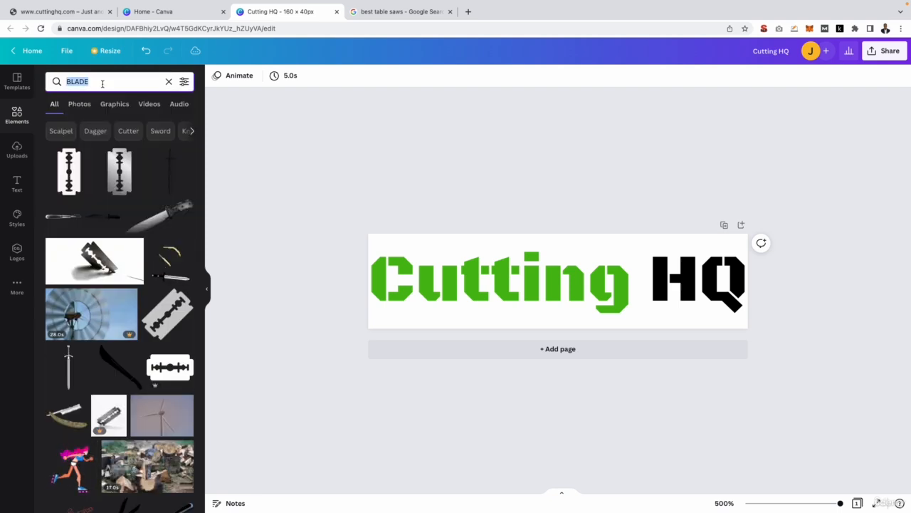
text(saw)
key(Return)
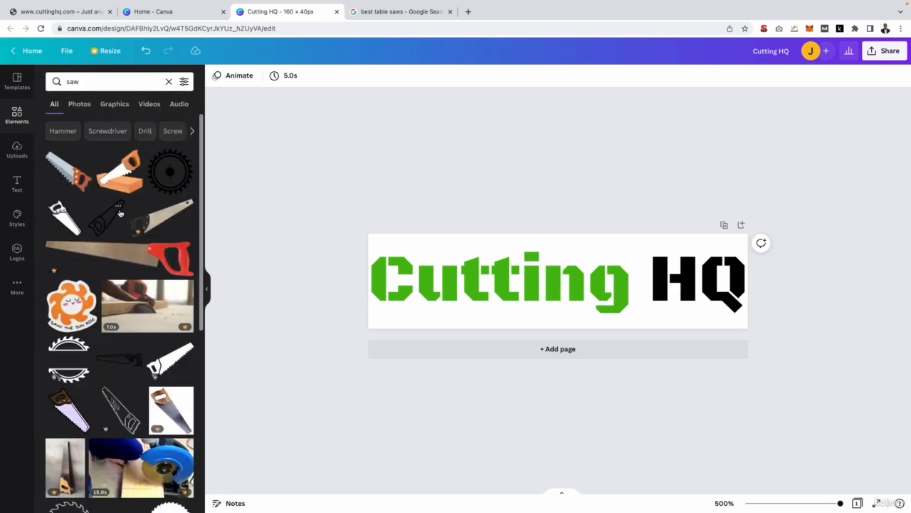
scroll(120, 212, down, 1)
scroll(120, 212, down, 2)
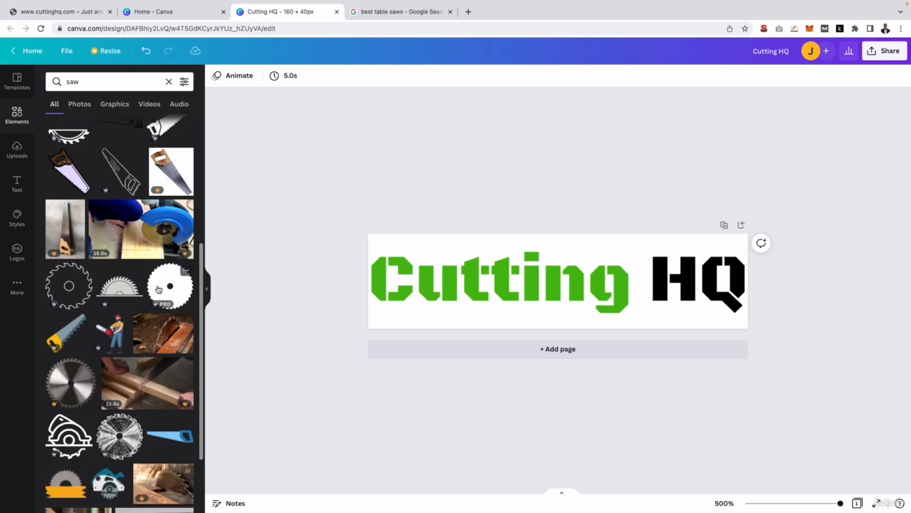
click(169, 286)
drag(578, 262, 615, 226)
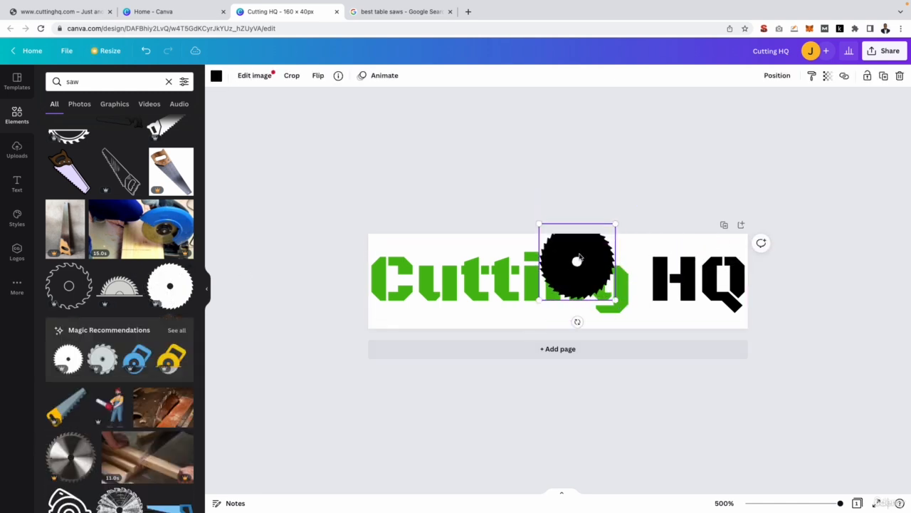
click(496, 155)
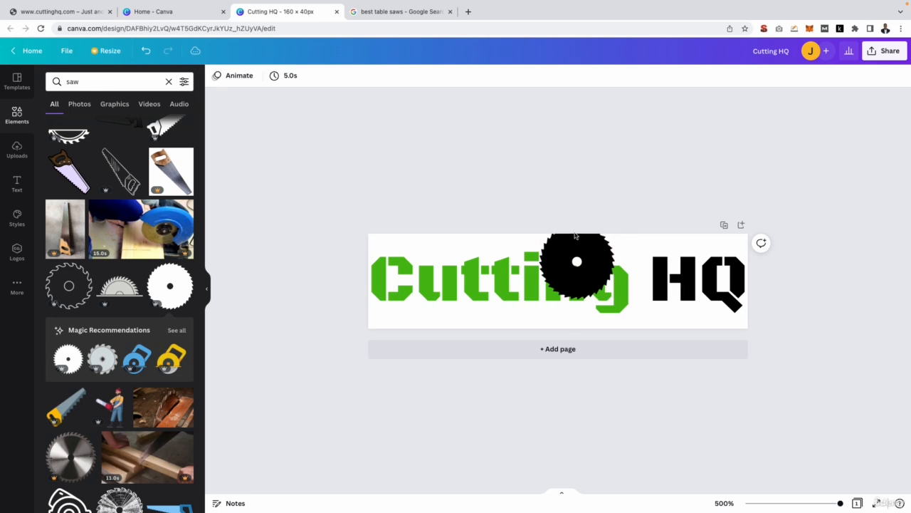
Step: Recolour the circular saw blade with the document's green and move it over the "in" at the canvas's lower edge
click(579, 243)
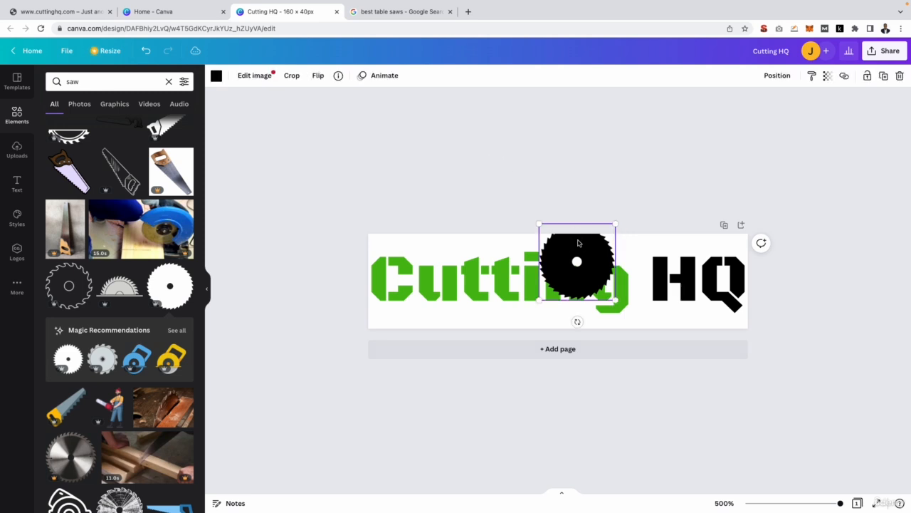
click(216, 76)
click(107, 126)
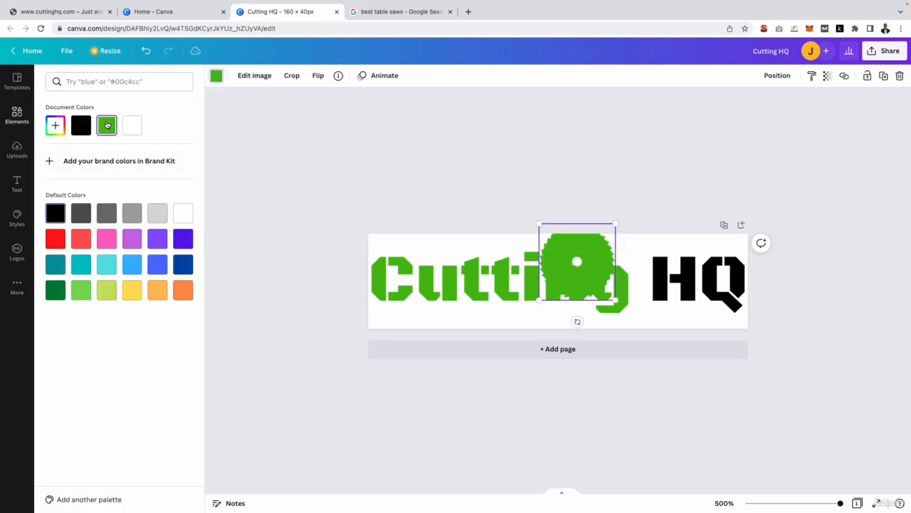
drag(600, 264, 575, 294)
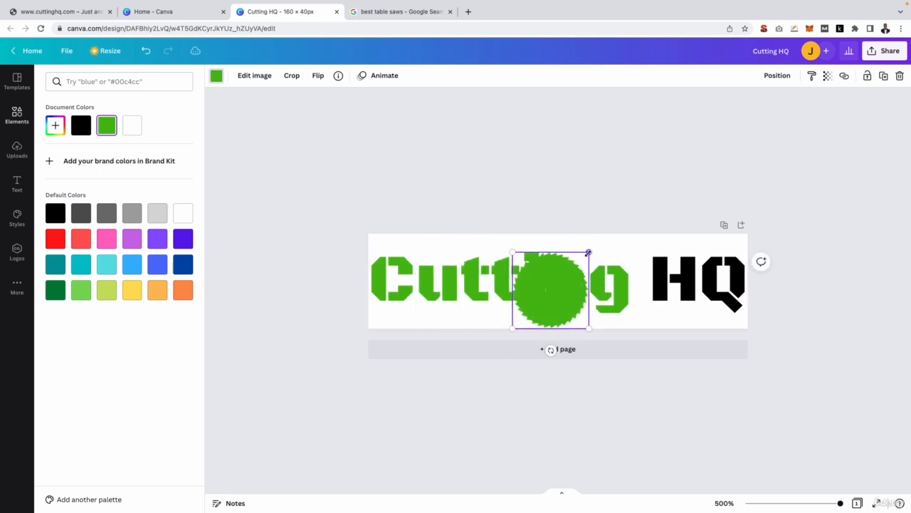
Step: Shrink the green saw blade to roughly the width of the "i" and place it over the letter's dot
drag(589, 252, 505, 278)
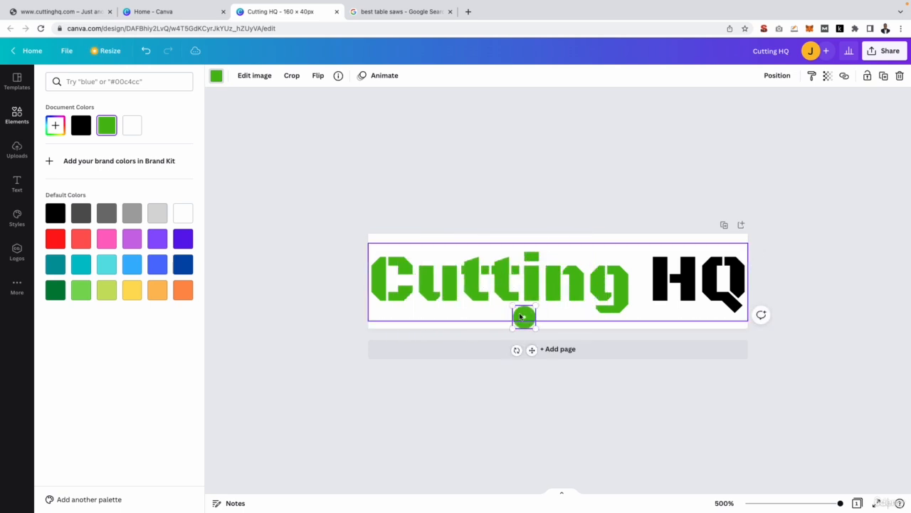
drag(522, 317, 529, 251)
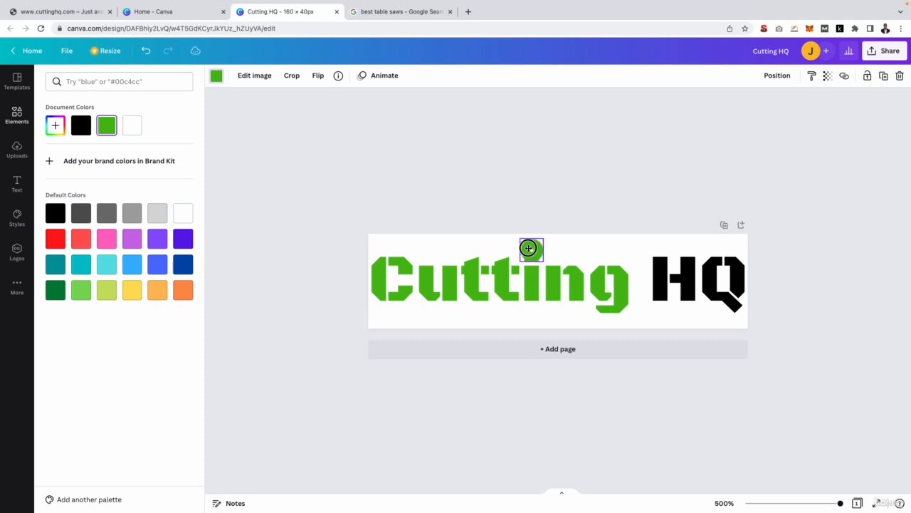
click(529, 251)
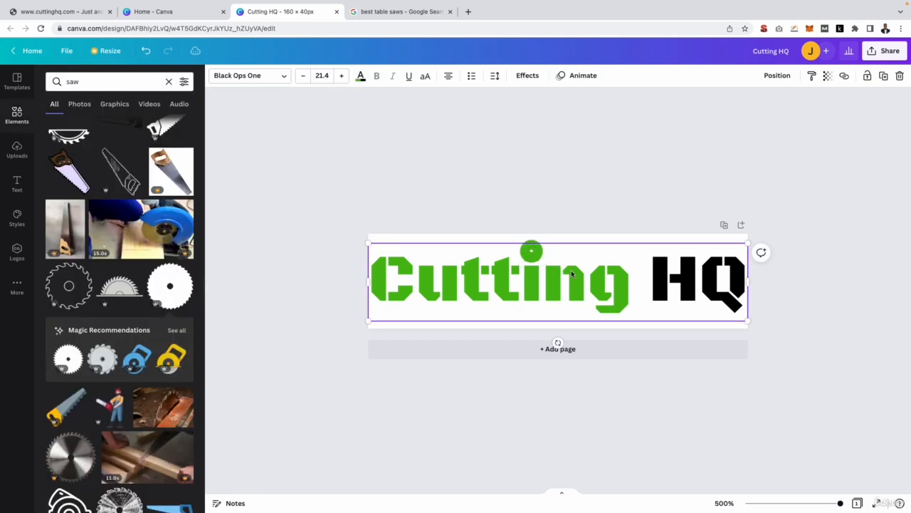
click(529, 251)
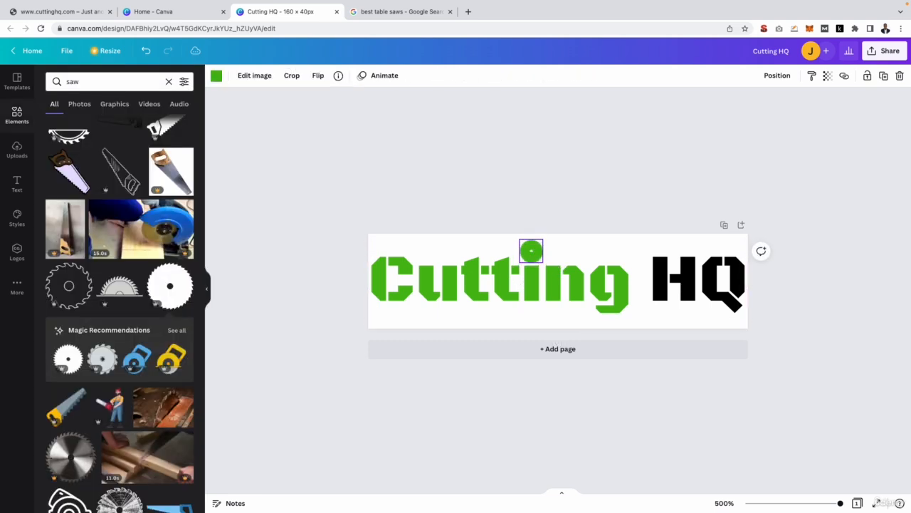
Step: Delete the small green saw blade above the "i" so that only the "Cutting HQ" text remains
click(580, 261)
click(540, 258)
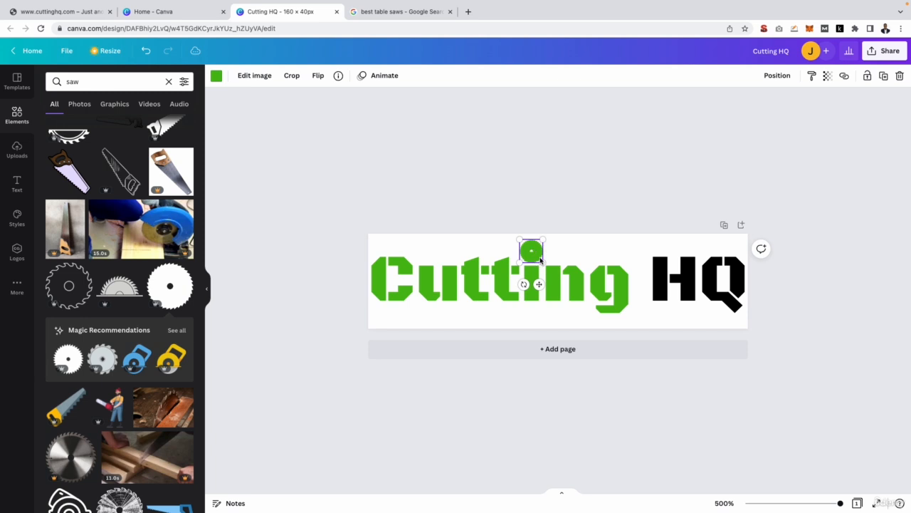
key(Delete)
mouse_move(540, 259)
mouse_down()
mouse_move(564, 187)
mouse_move(545, 273)
mouse_move(539, 257)
mouse_up()
click(548, 201)
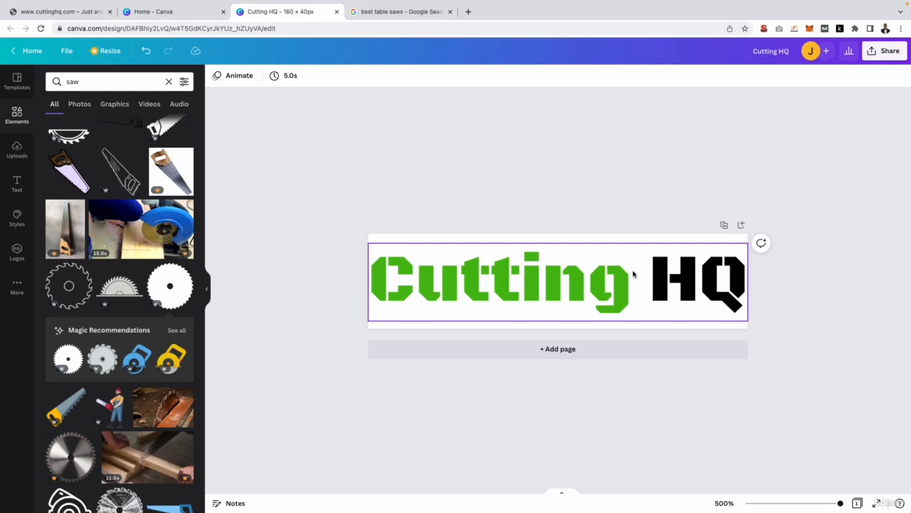
Step: Move the "Cutting HQ" text slightly down on the canvas
click(609, 284)
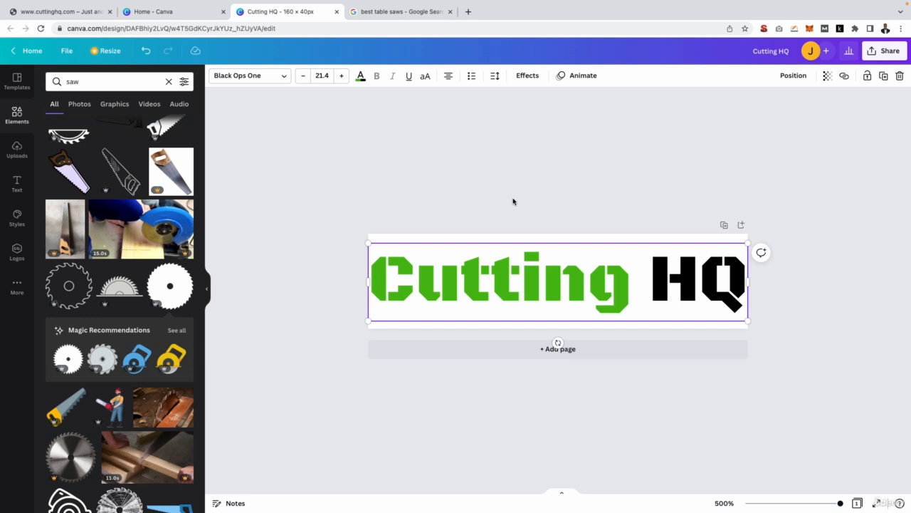
click(729, 137)
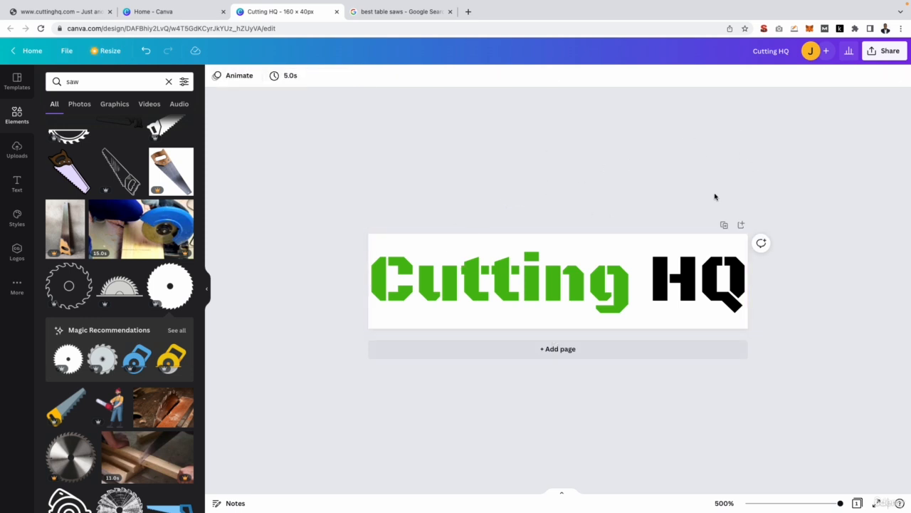
click(627, 267)
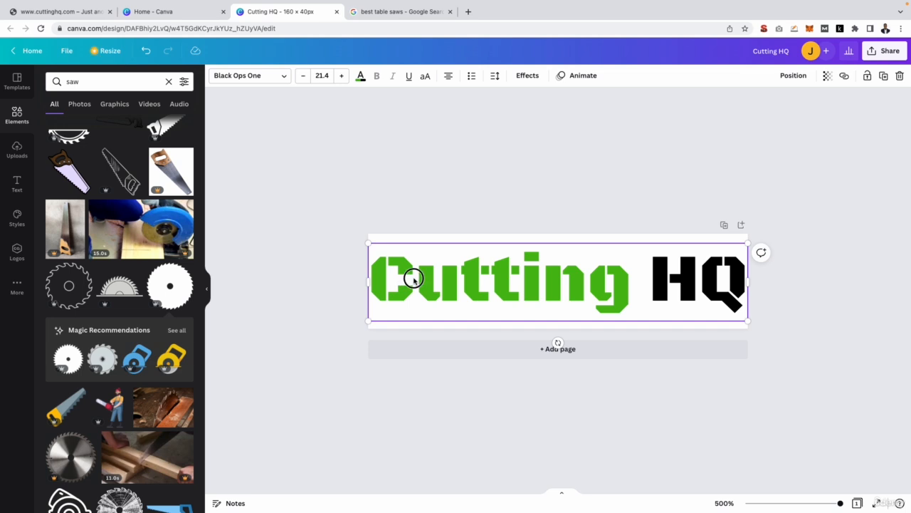
drag(413, 276, 414, 281)
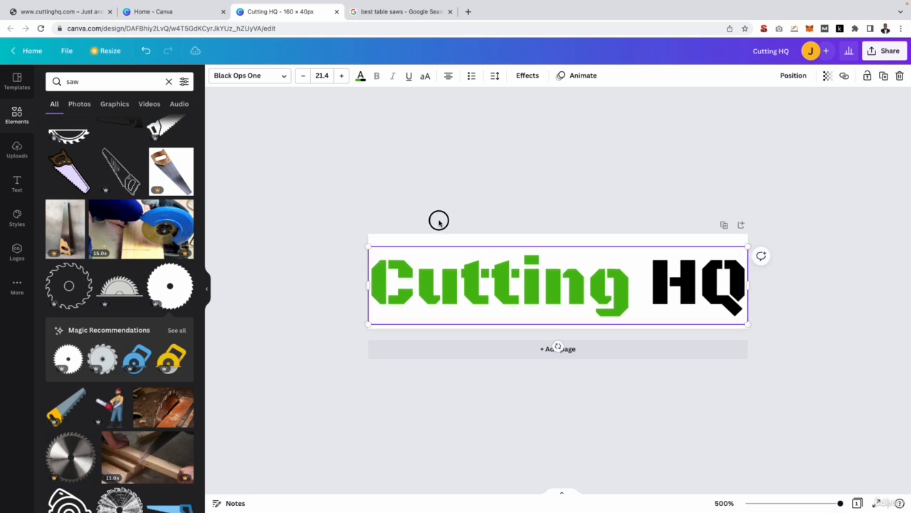
click(451, 200)
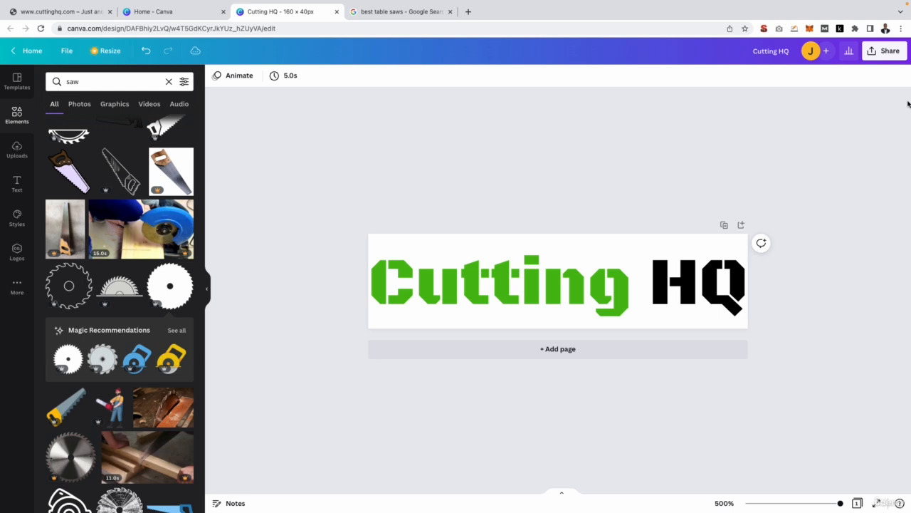
Step: Download the finished Cutting HQ logo as a PNG file
click(877, 54)
click(786, 283)
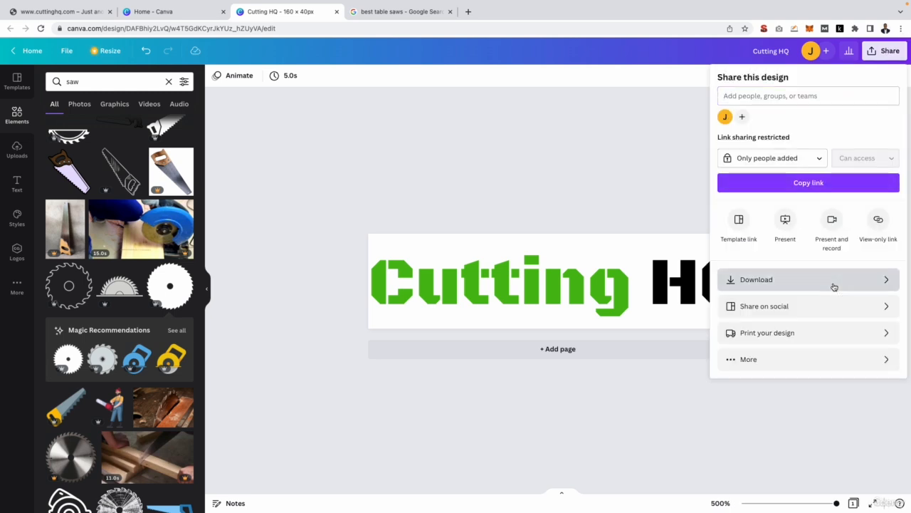
click(818, 246)
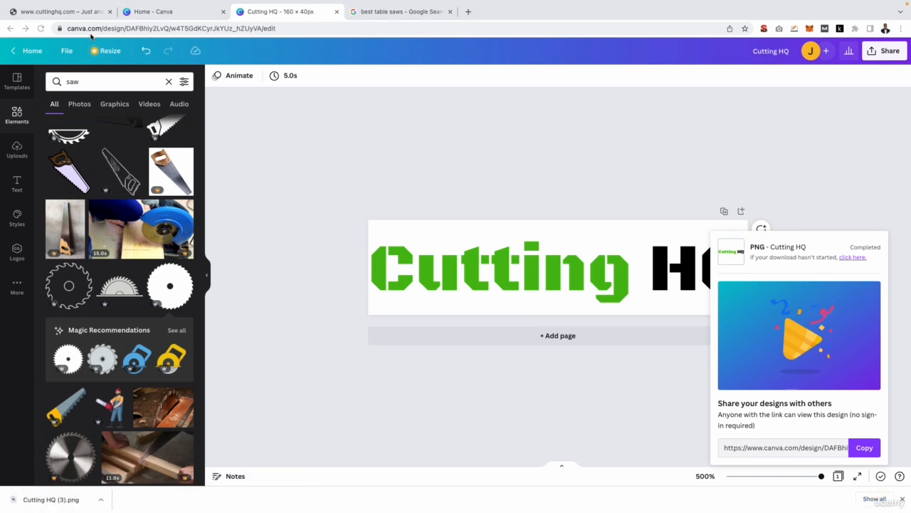
Step: Switch to the cuttinghq.com WordPress site and open the Logo Settings in the dashboard's Theme Options
click(76, 13)
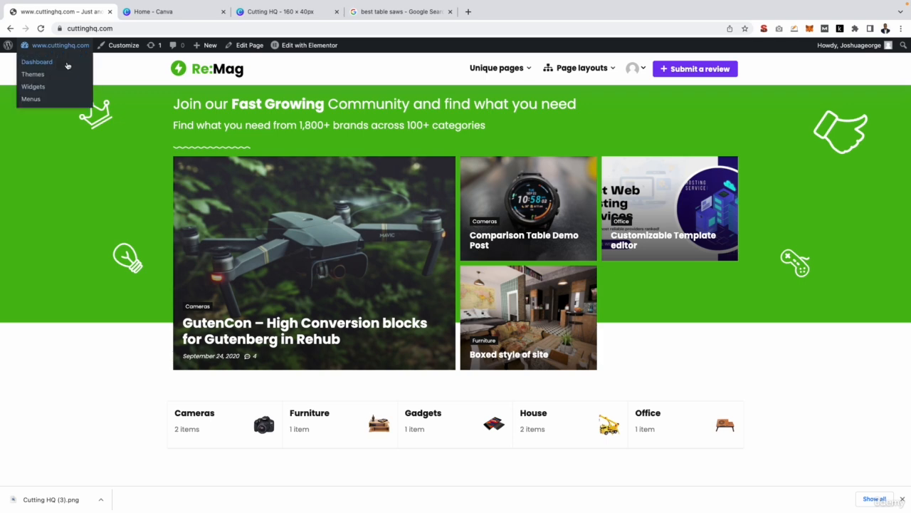
click(67, 65)
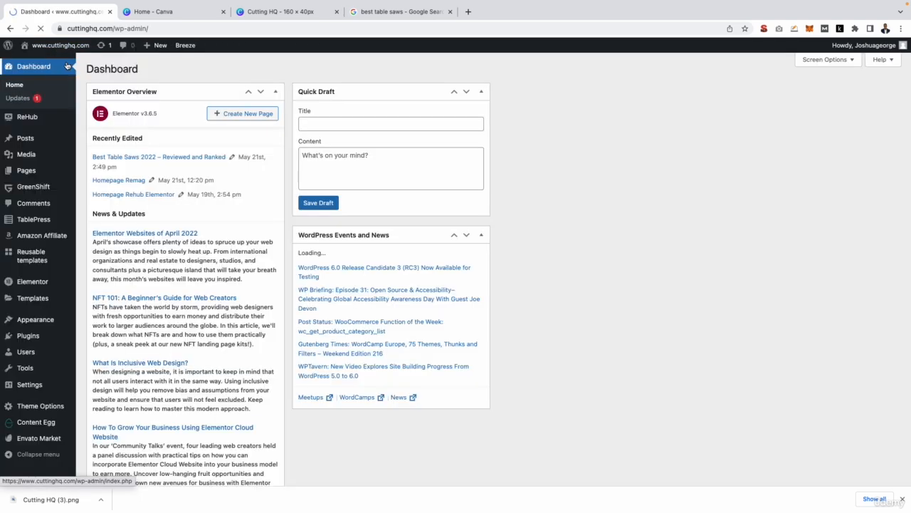
scroll(43, 256, down, 3)
click(19, 411)
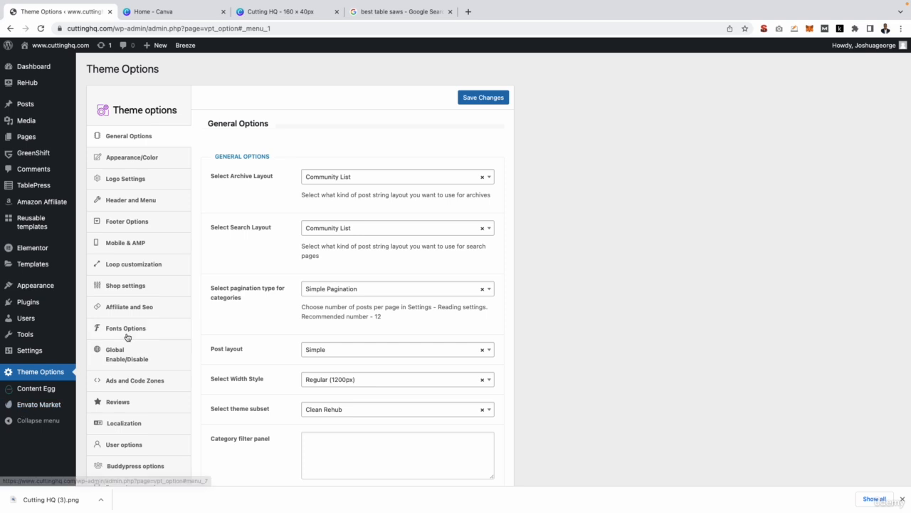
click(139, 184)
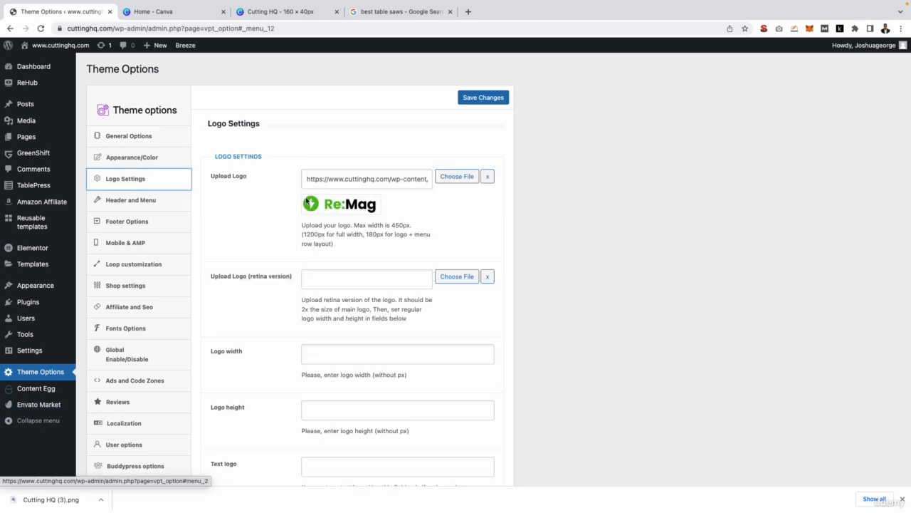
Step: Upload "Cutting HQ (3).png" from the Desktop to the media library for the main logo
click(454, 177)
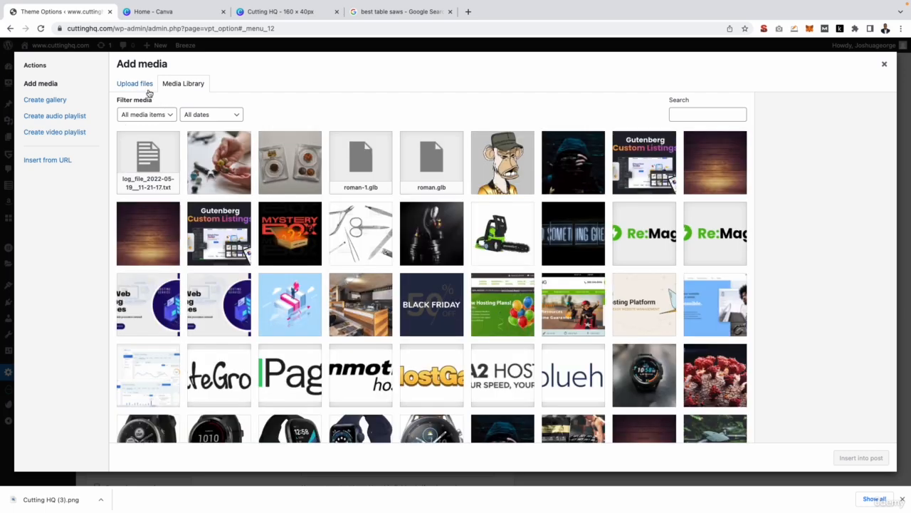
click(145, 84)
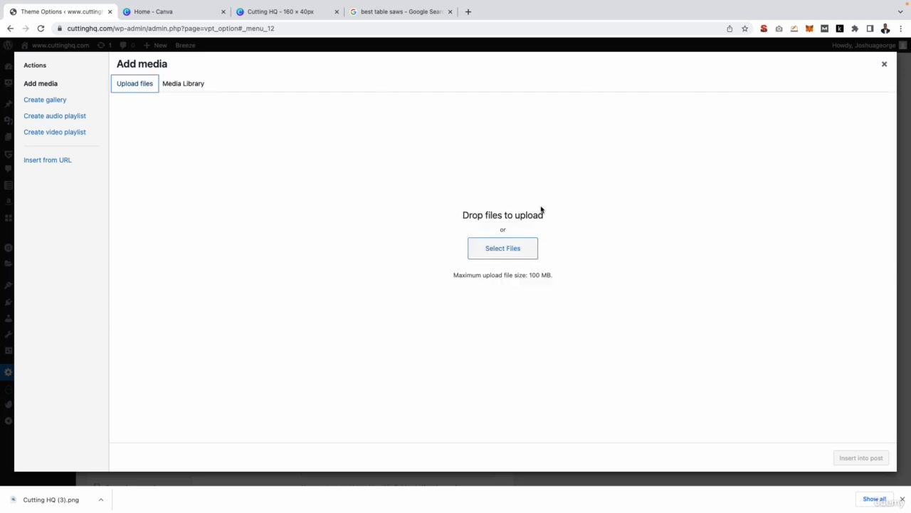
click(504, 251)
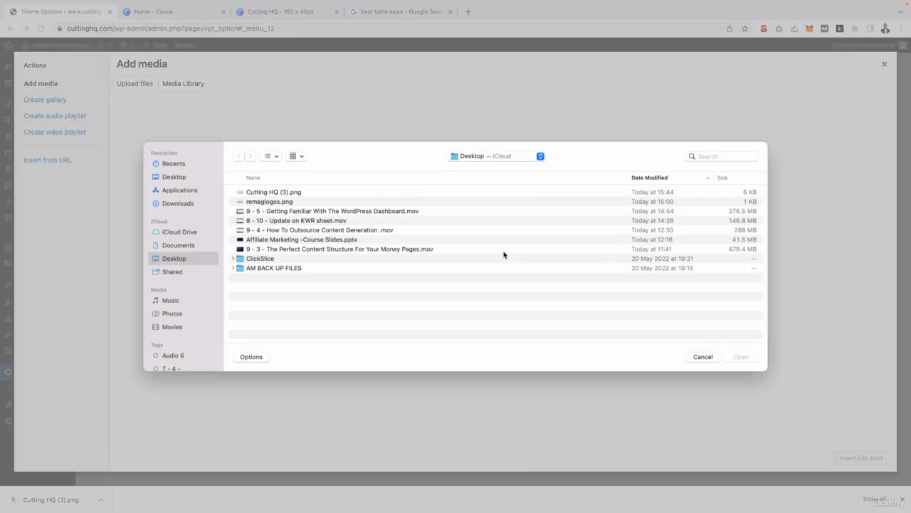
double_click(262, 192)
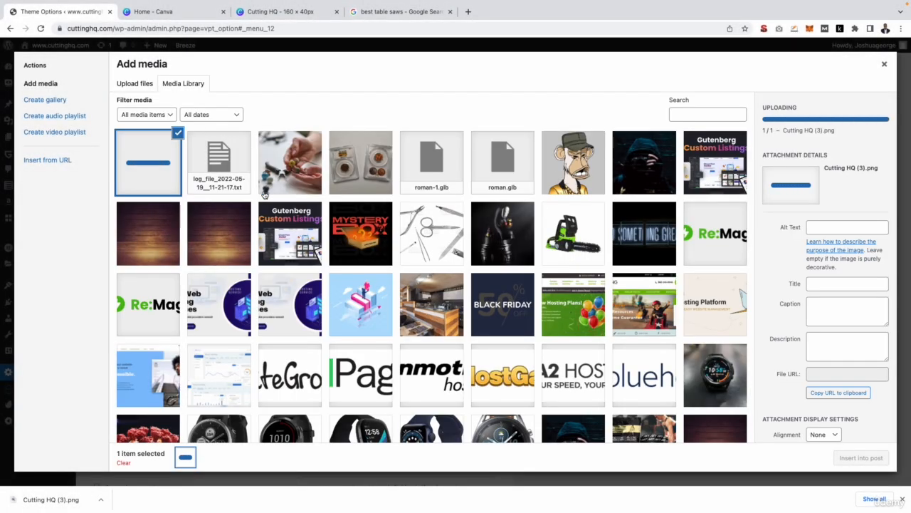
Step: Insert the uploaded image as the main logo at Full Size – 160 × 40 and save the theme options
click(837, 433)
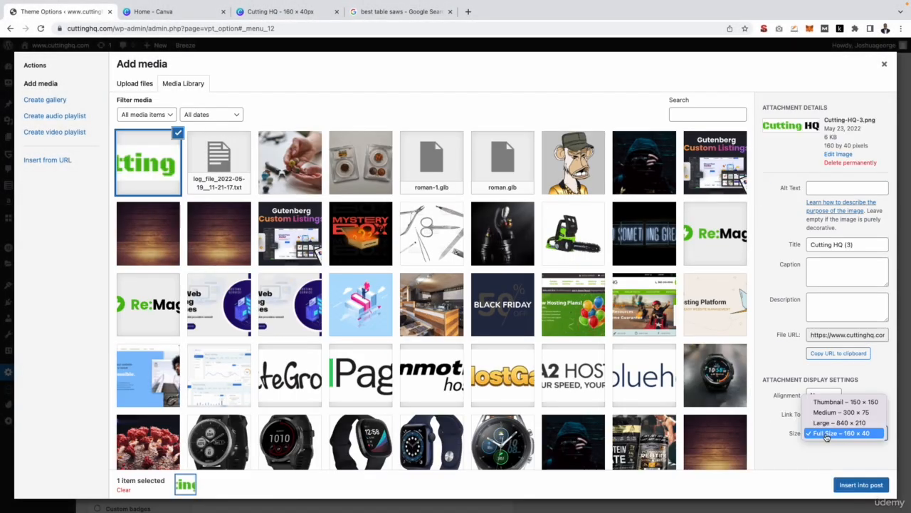
click(832, 433)
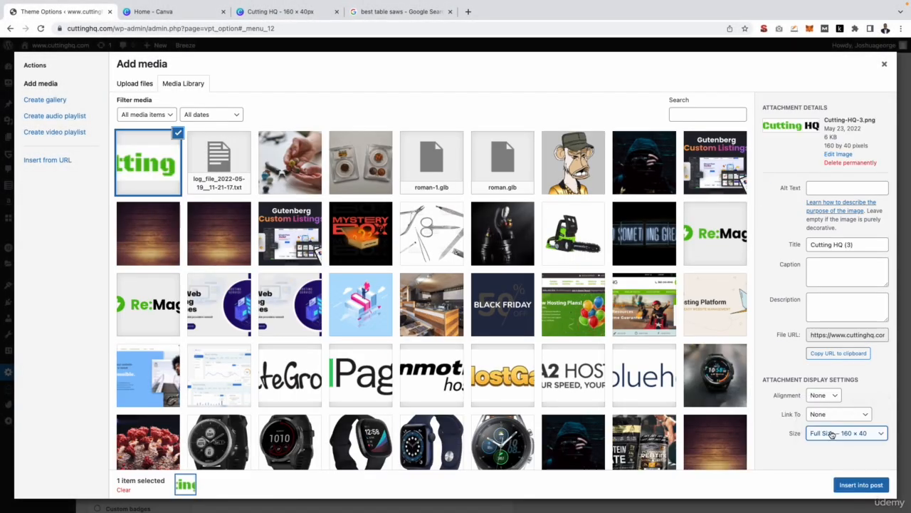
click(861, 485)
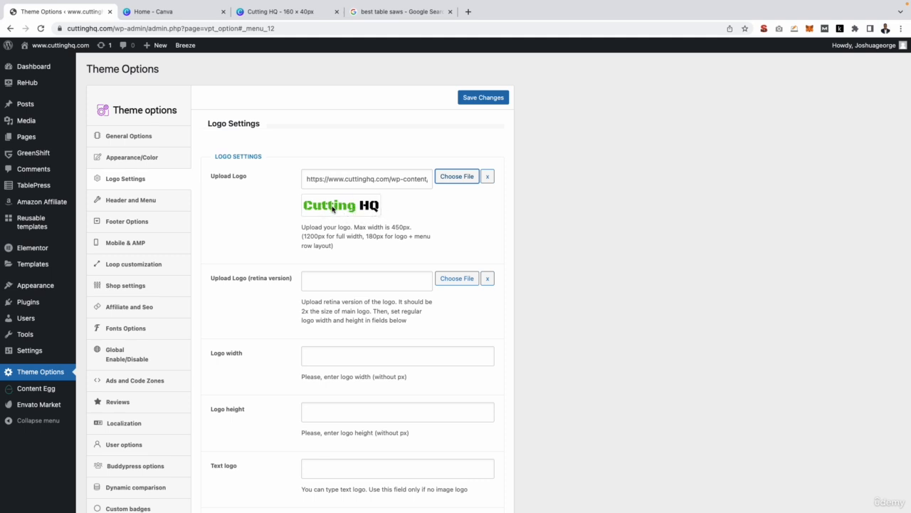
click(474, 98)
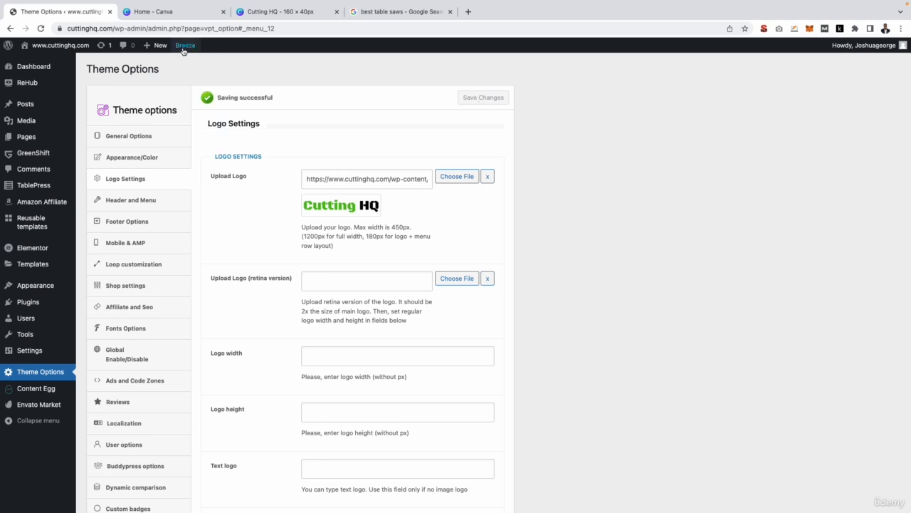
Step: Visit the live site to check the header logo, and return to the Canva logo design, dismissing the download notice
mouse_move(56, 46)
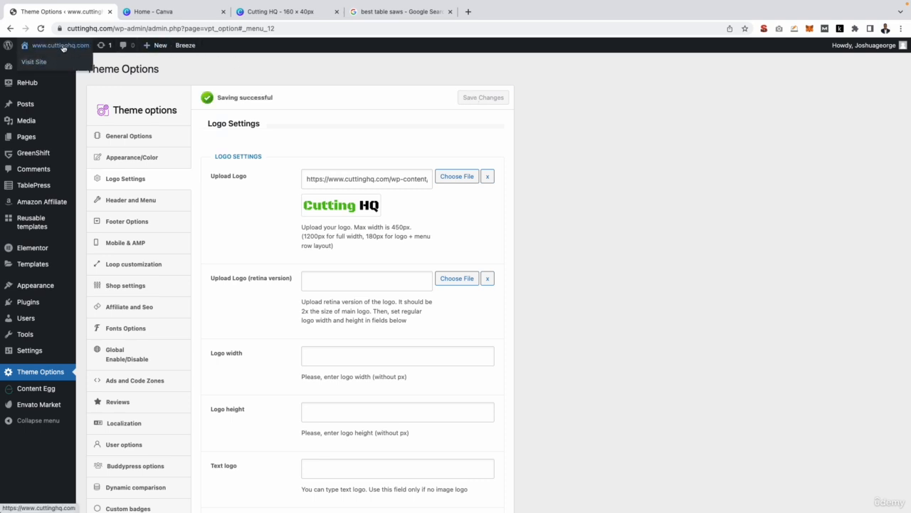
click(43, 63)
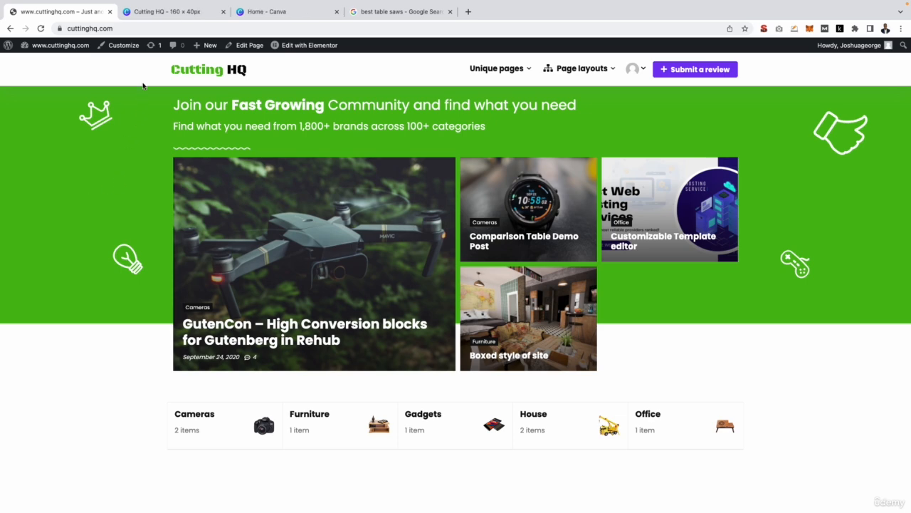
click(164, 13)
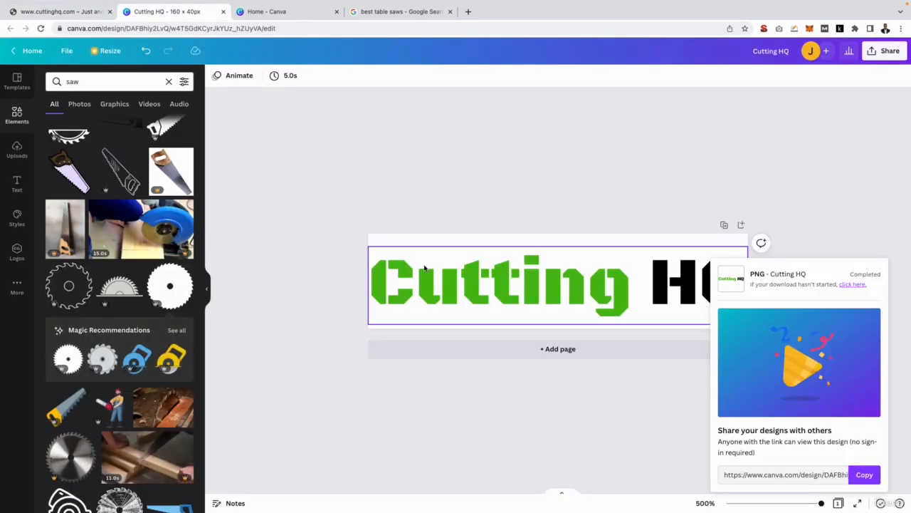
click(820, 250)
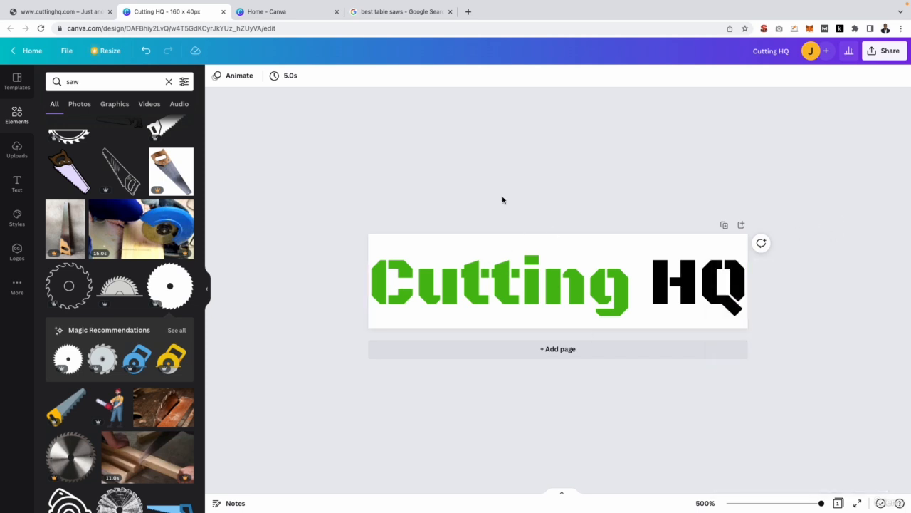